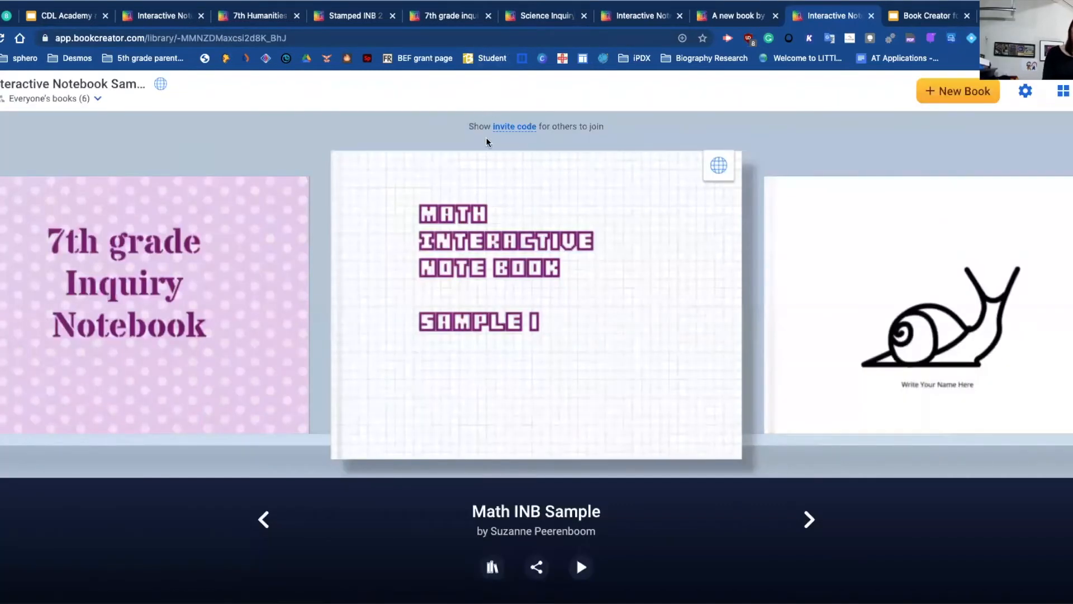
- Display the invite code of the Interactive Notebook Samples library and close it again
left_click(524, 128)
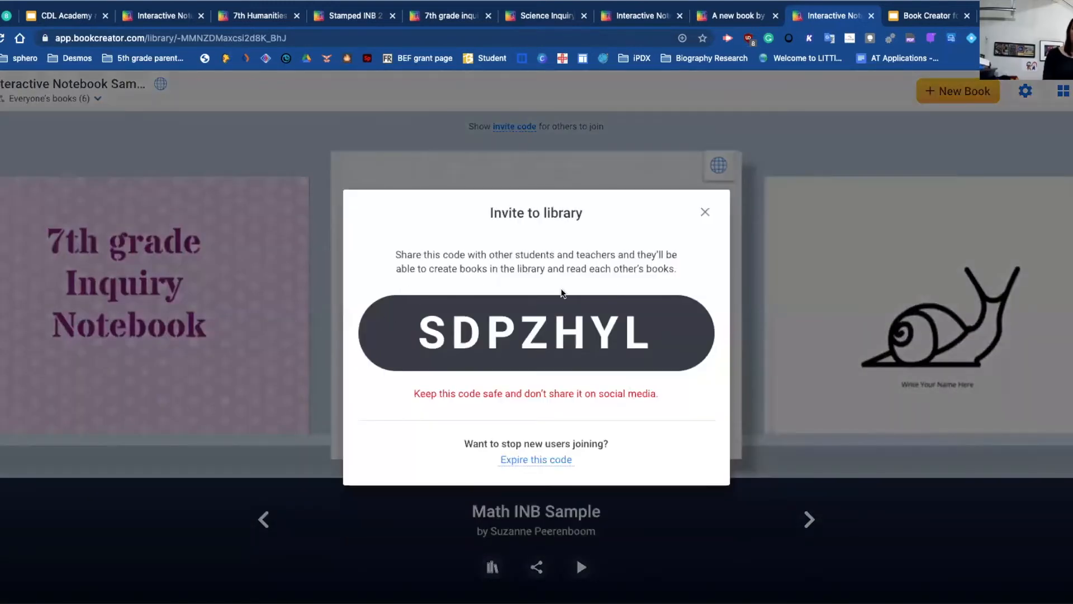
left_click(706, 212)
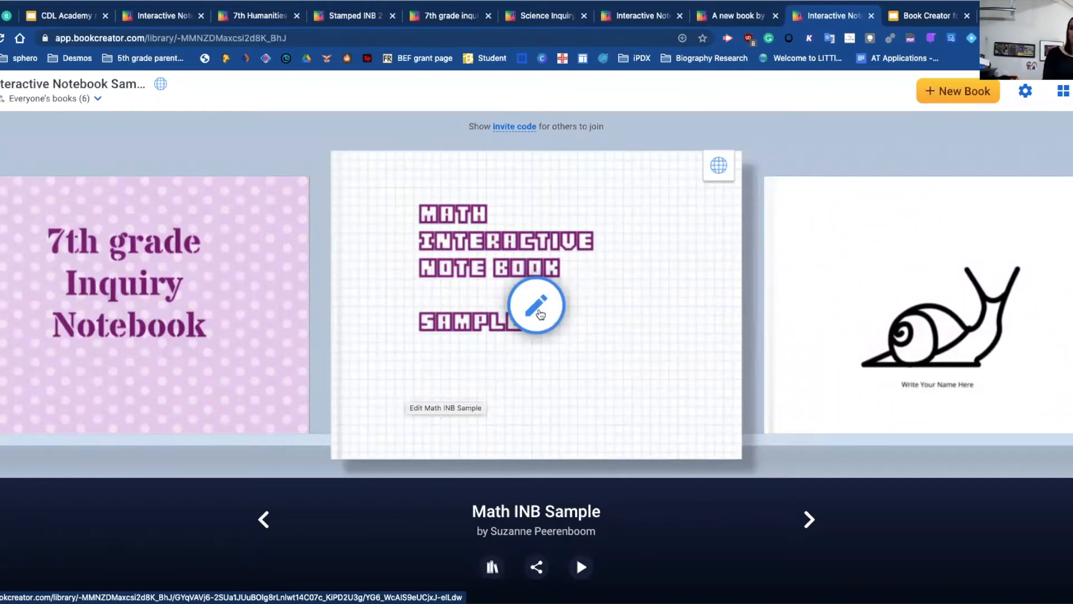
- Open the Math INB Sample book for editing and select pages 8, 9 and 10 in its page overview
left_click(539, 316)
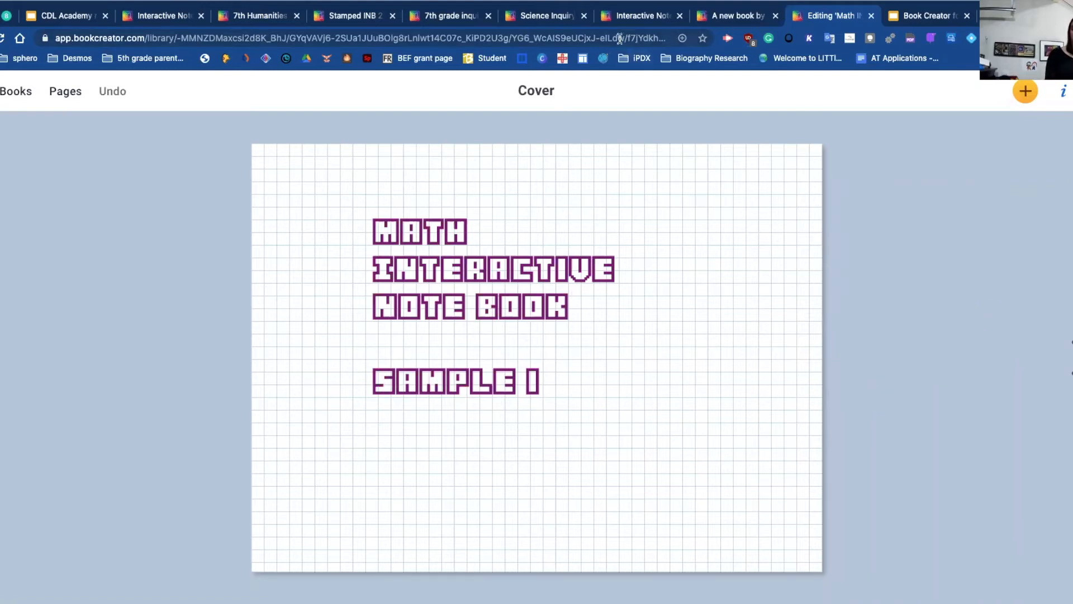
left_click(66, 97)
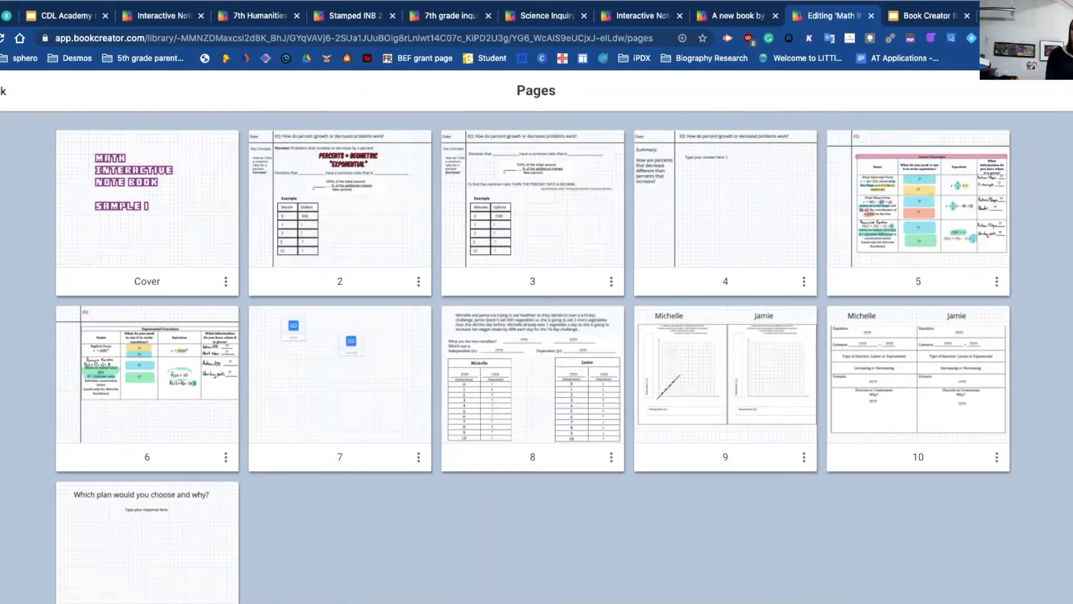
left_click(1071, 92)
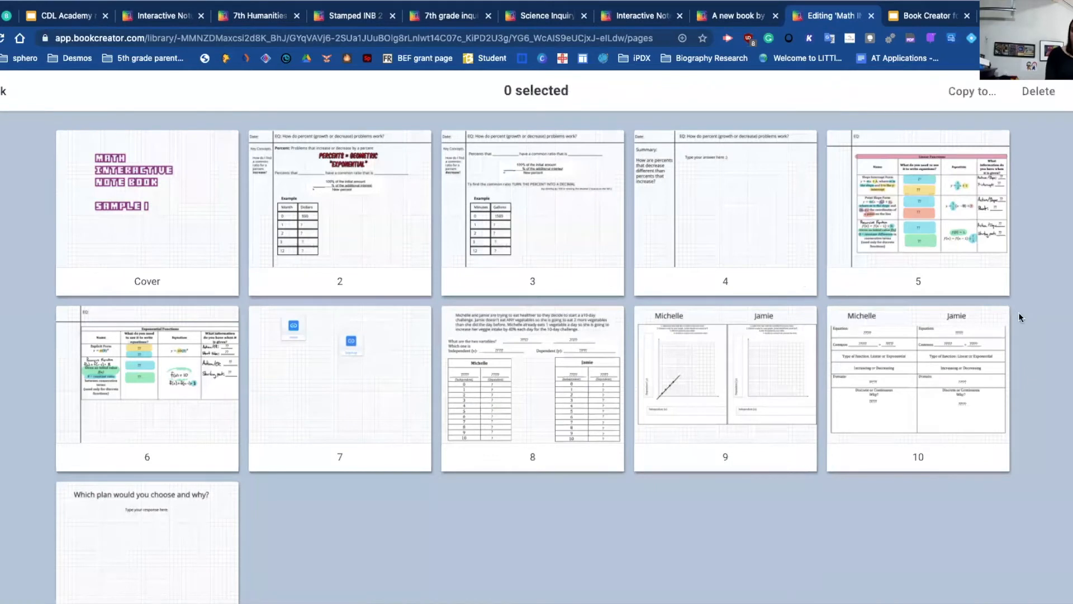
left_click(553, 403)
left_click(709, 397)
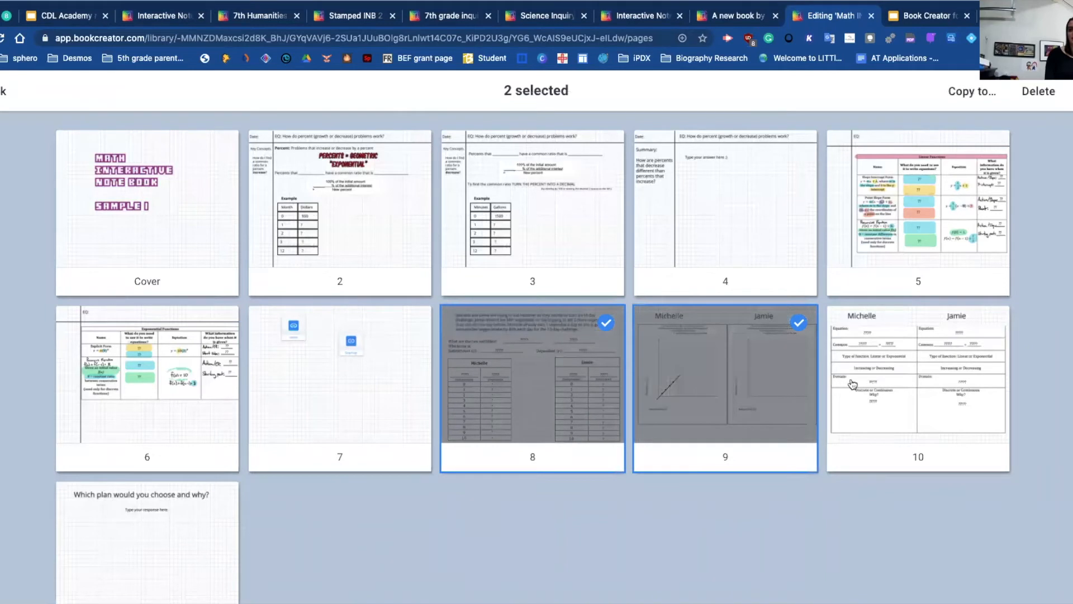
left_click(853, 384)
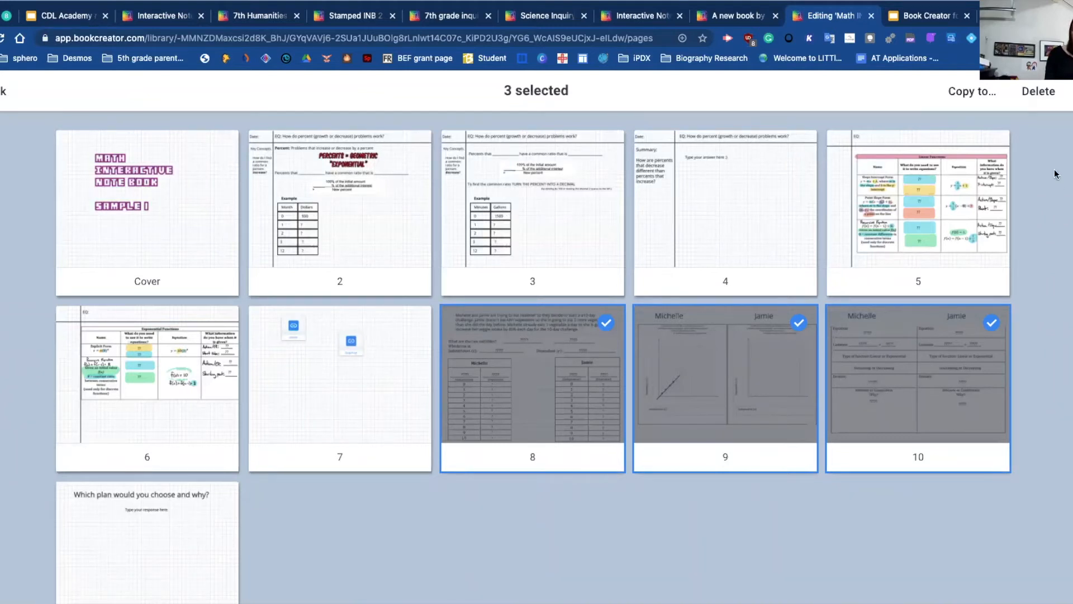
- Choose the family library as the copy destination for the selected pages, after checking the Science Period 1 library
left_click(976, 92)
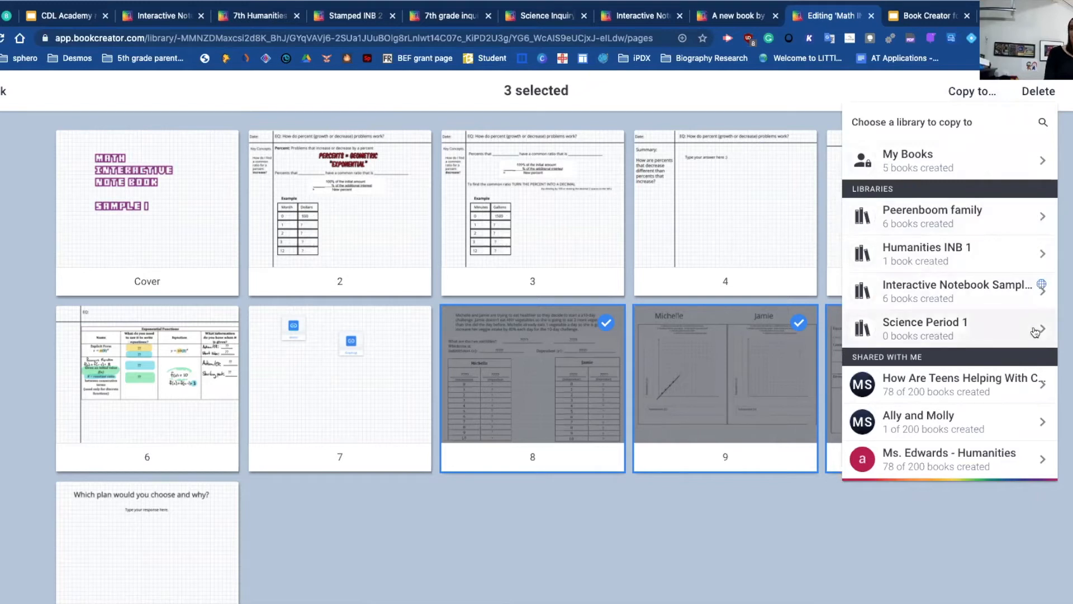
left_click(1038, 328)
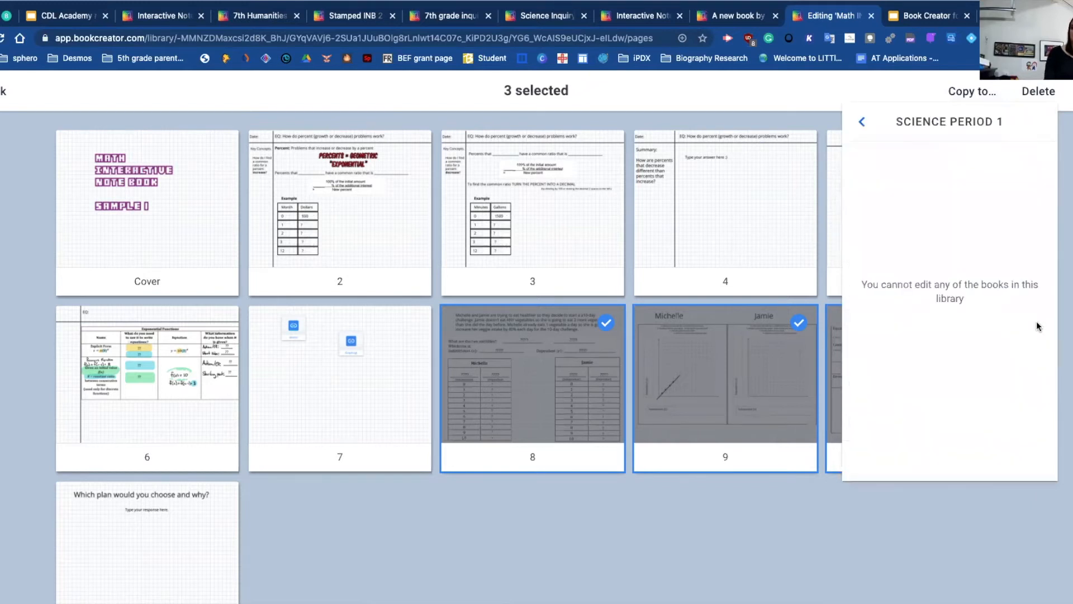
left_click(861, 121)
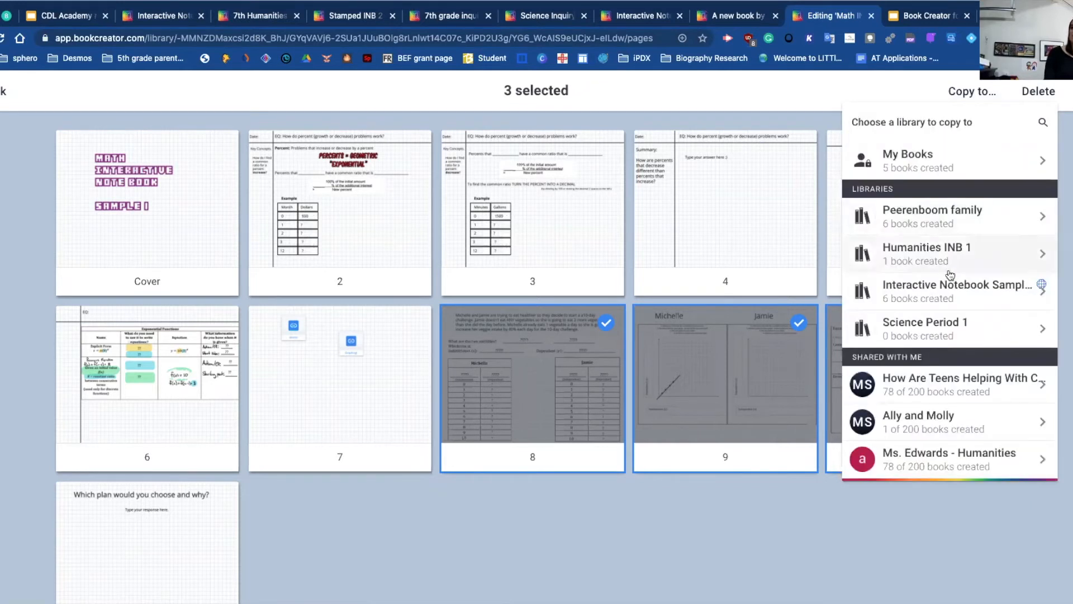
left_click(972, 223)
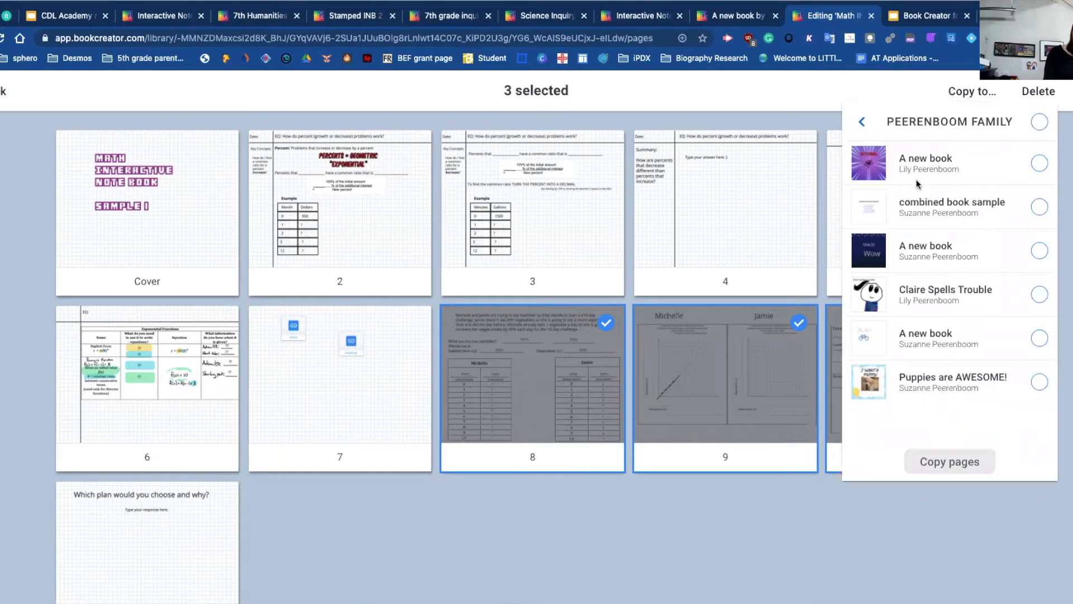
- Copy the selected pages only to the book "Puppies are AWESOME!", accepting its different shape
left_click(1041, 123)
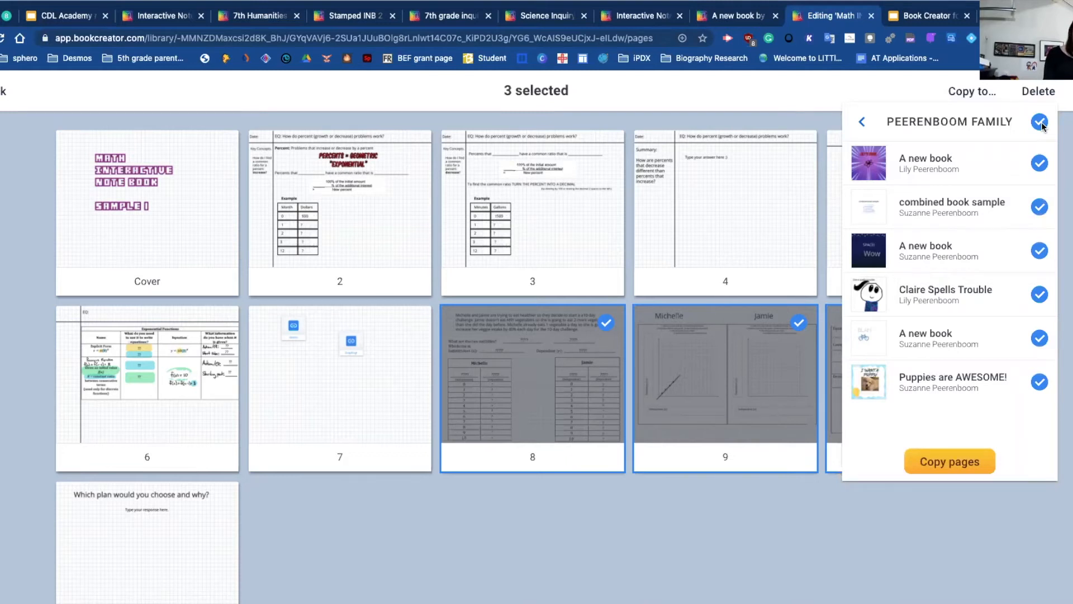
left_click(1040, 207)
left_click(1040, 251)
left_click(1040, 295)
left_click(1040, 339)
left_click(1039, 382)
left_click(1040, 382)
left_click(1040, 164)
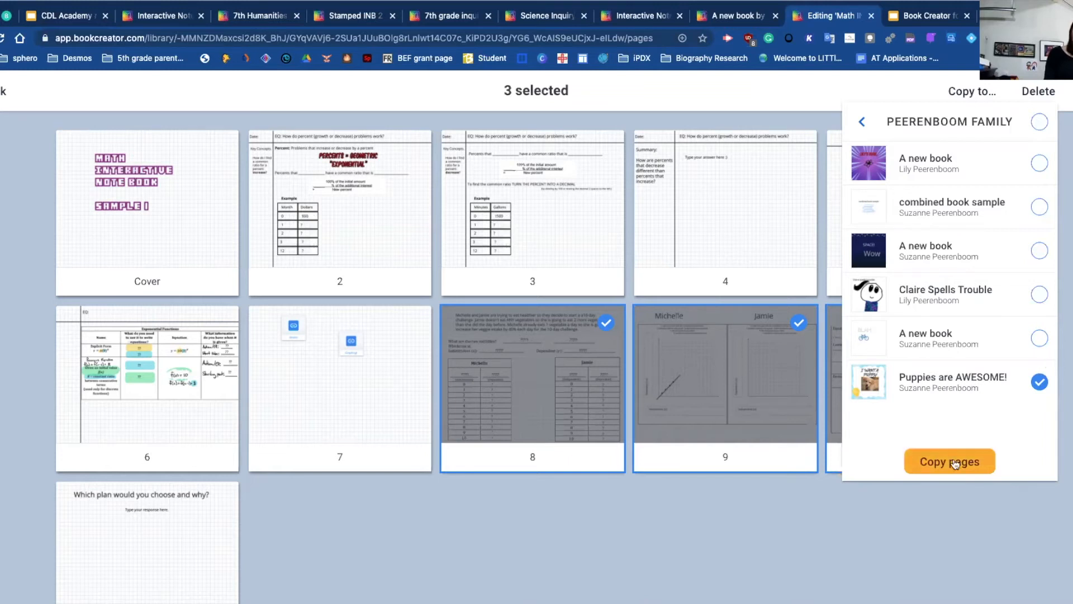
left_click(976, 463)
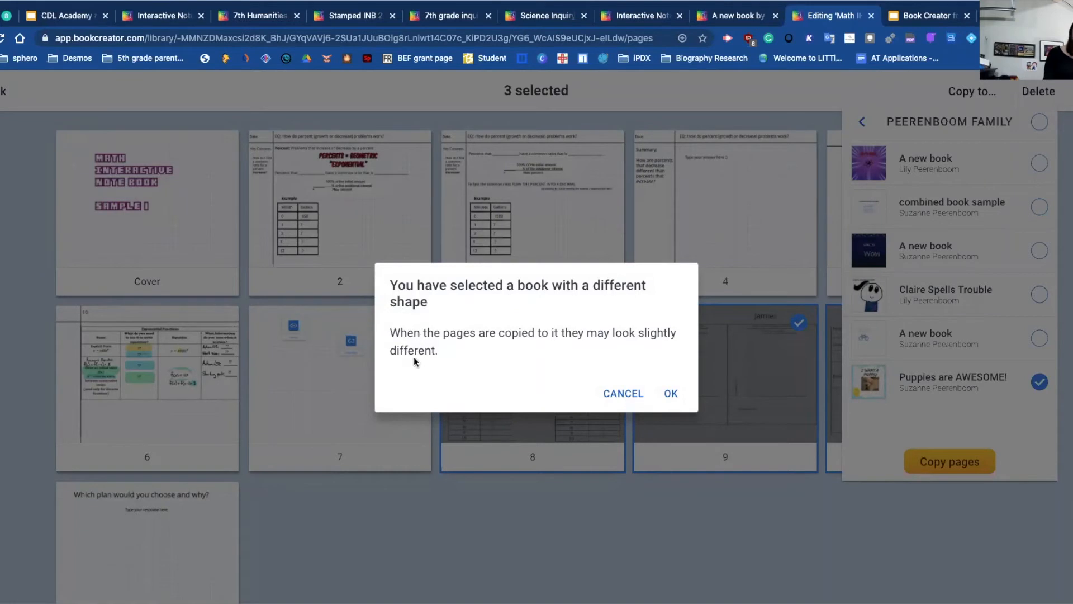
left_click(671, 393)
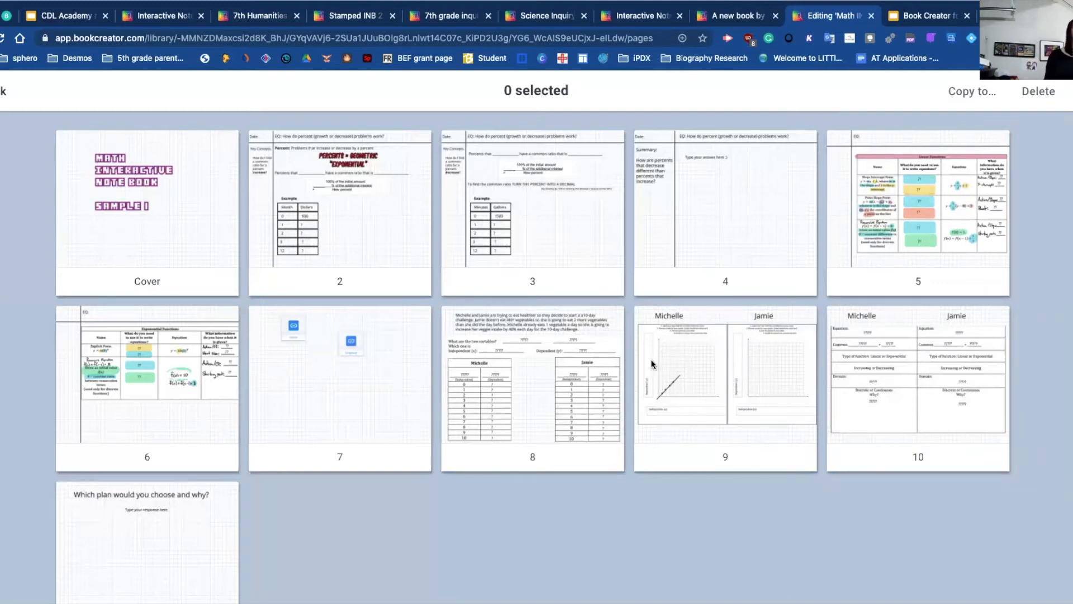
- Return to the Teacher Dashboard and open the family library
left_click(3, 91)
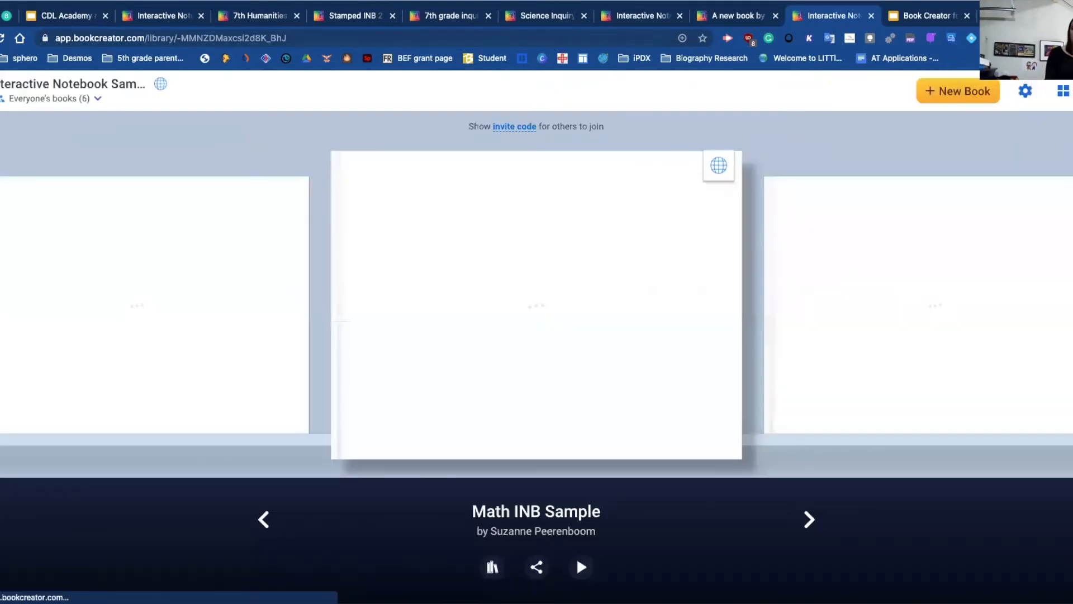
left_click(3, 92)
left_click(1, 91)
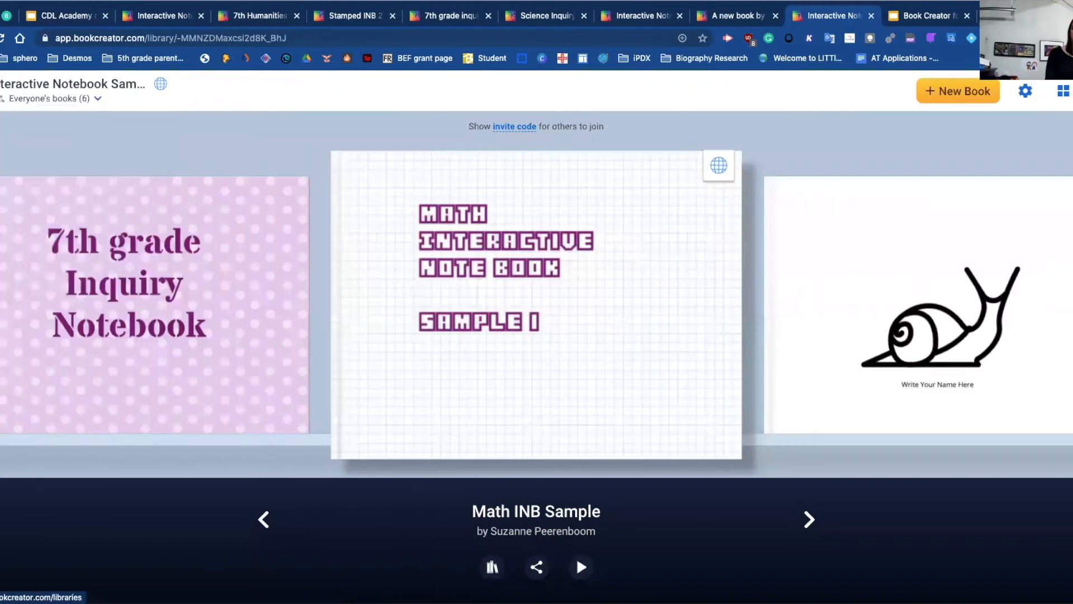
left_click(1, 91)
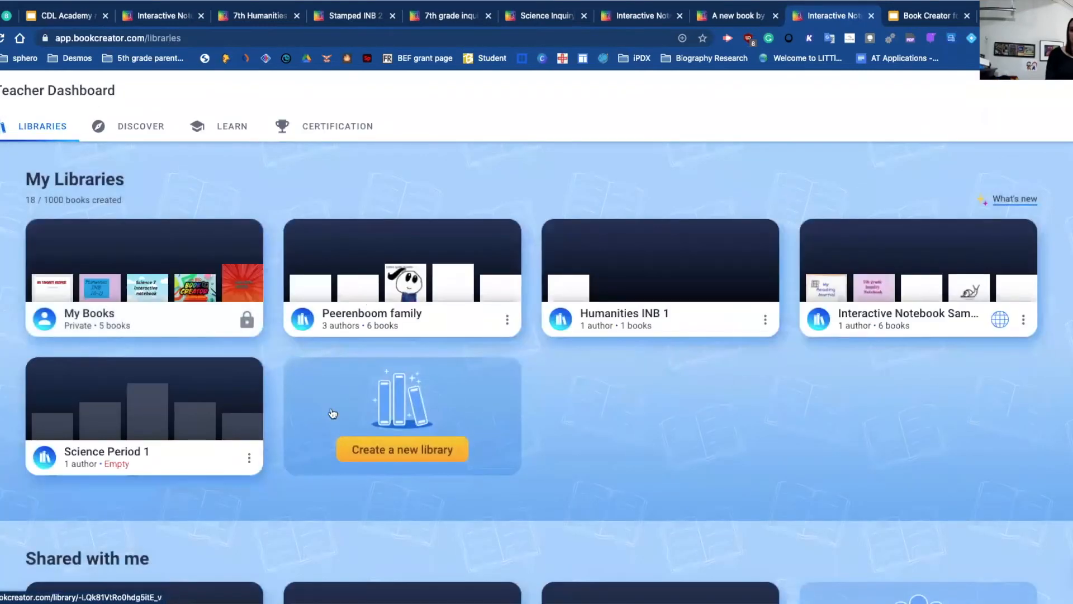
left_click(428, 304)
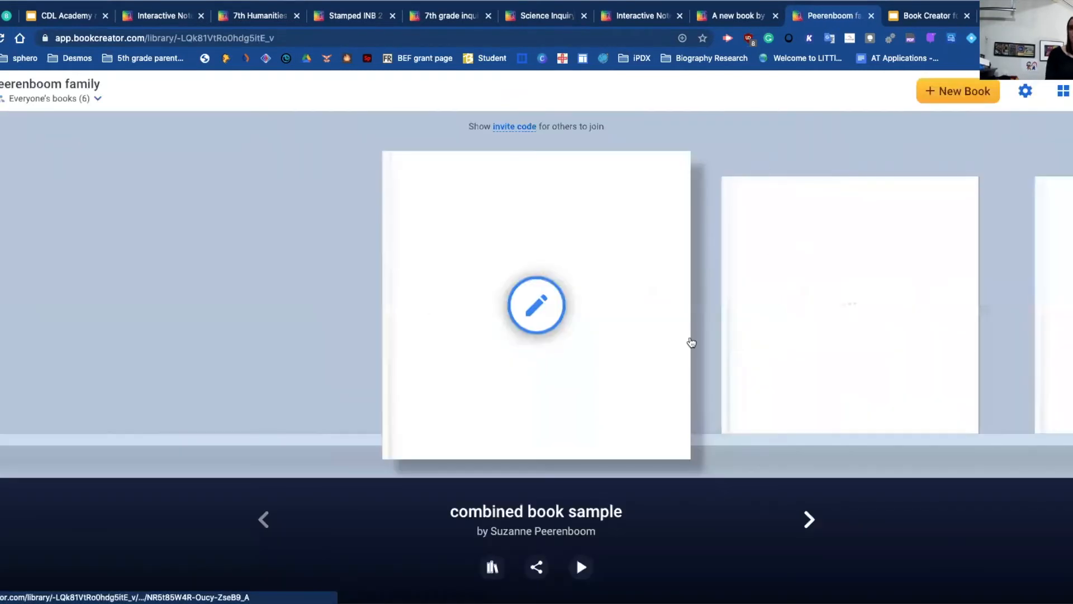
- Open the "Puppies are AWESOME!" book and examine the copied pages at the end of its page overview
left_click(807, 520)
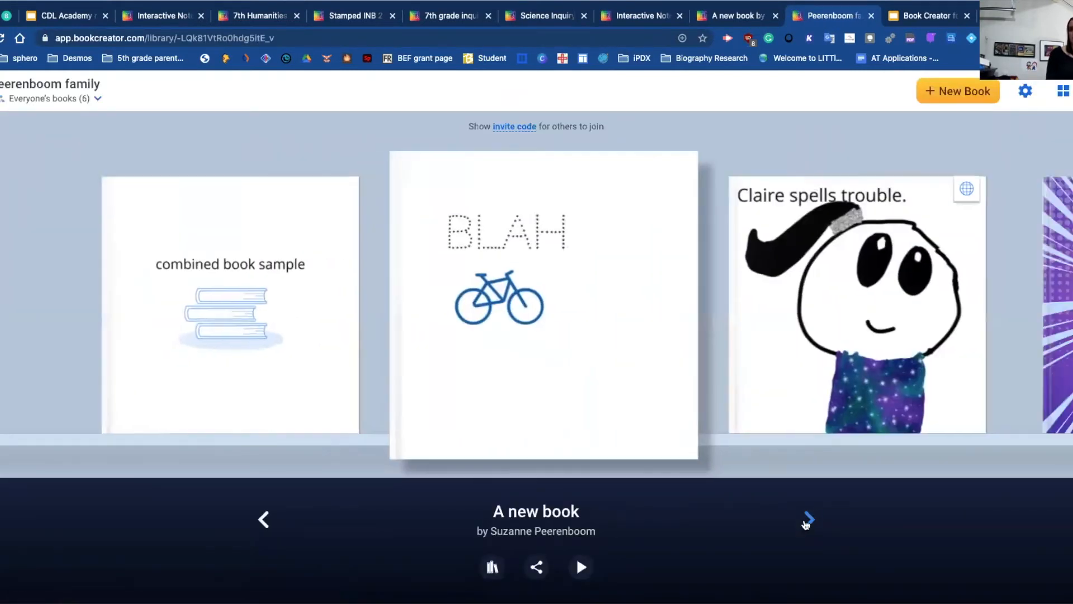
left_click(807, 520)
left_click(808, 520)
left_click(807, 520)
mouse_move(547, 290)
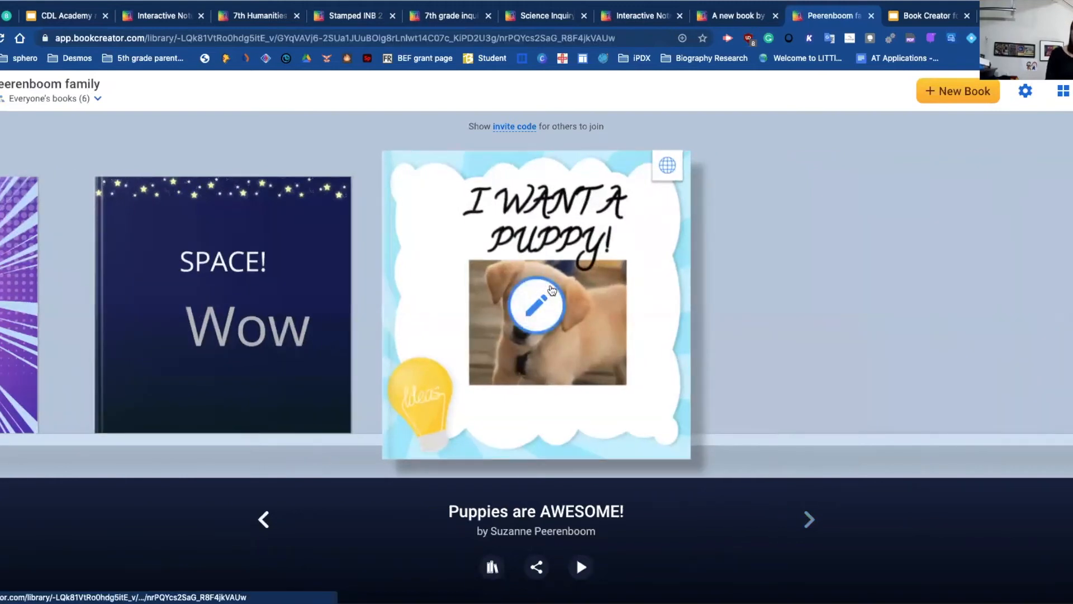
left_click(552, 290)
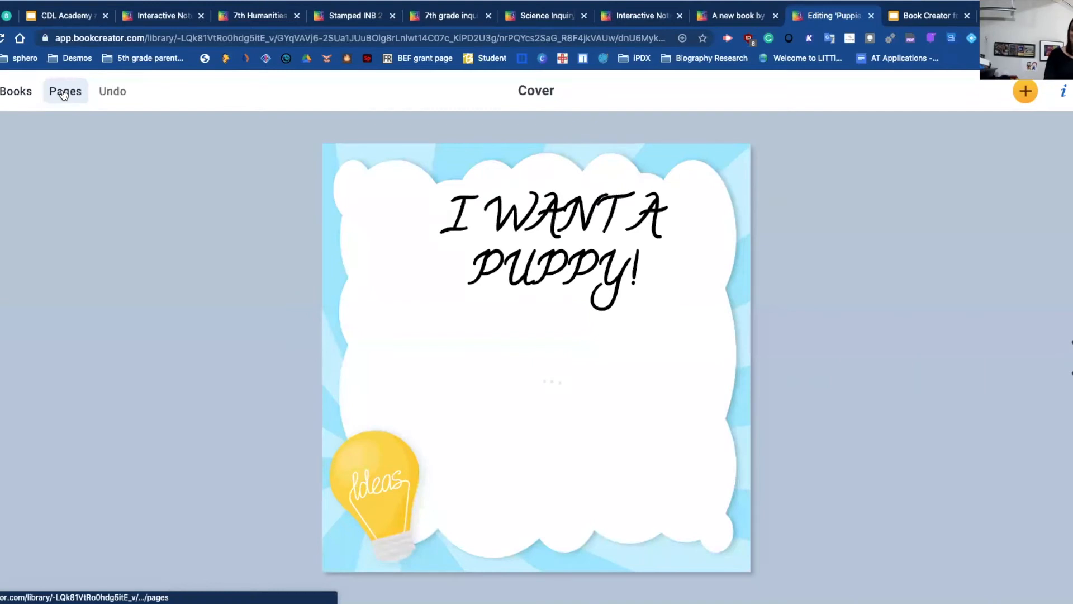
left_click(63, 93)
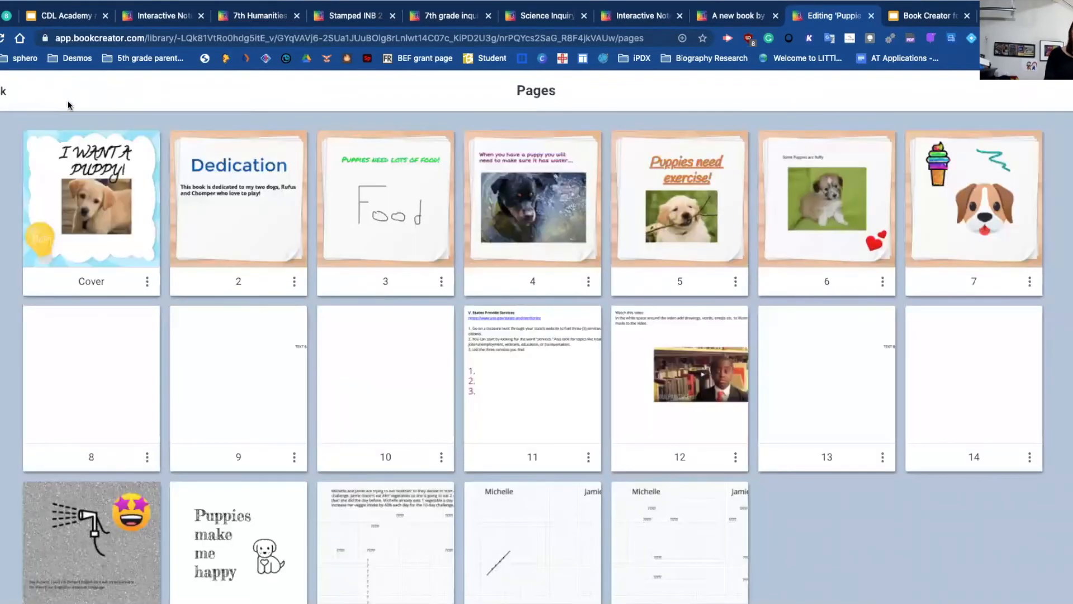
scroll(643, 442, "down", 2)
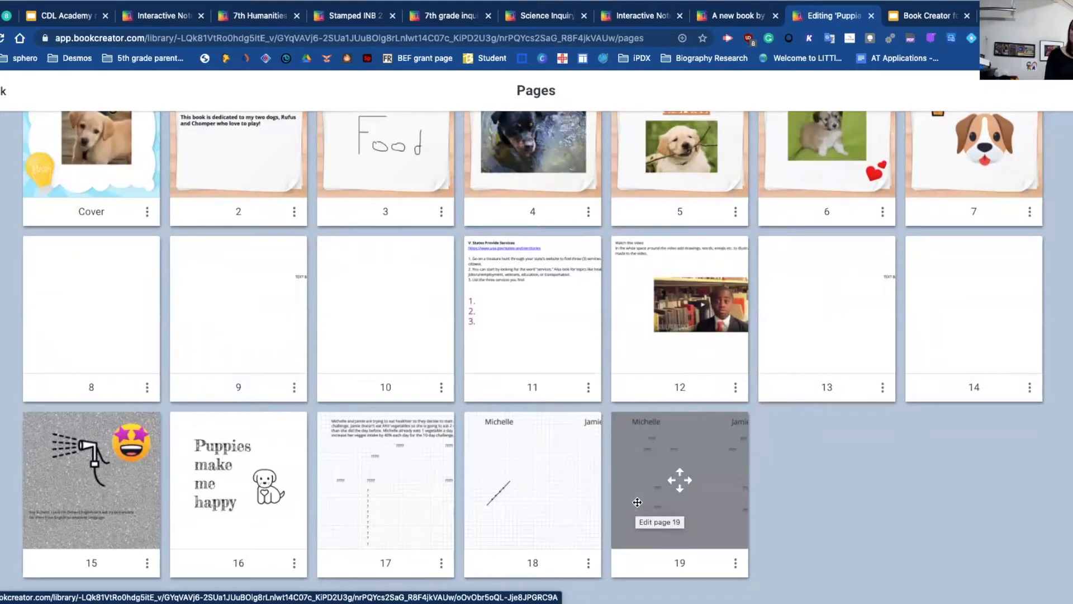
scroll(629, 485, "up", 2)
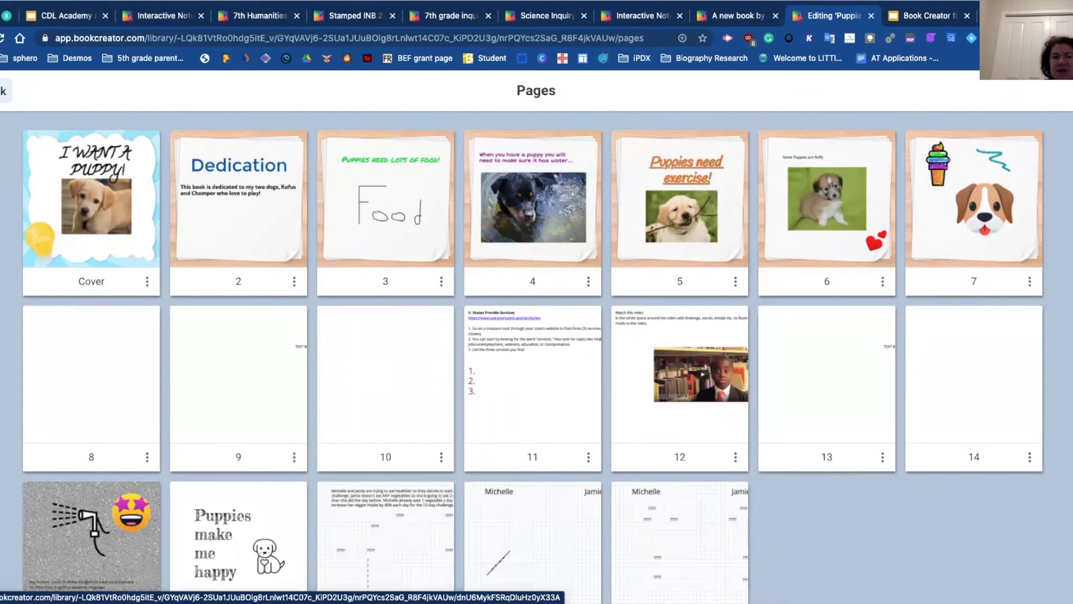
- Reopen the puppy book's page overview from its cover and select pages 17, 18 and 19
left_click(3, 91)
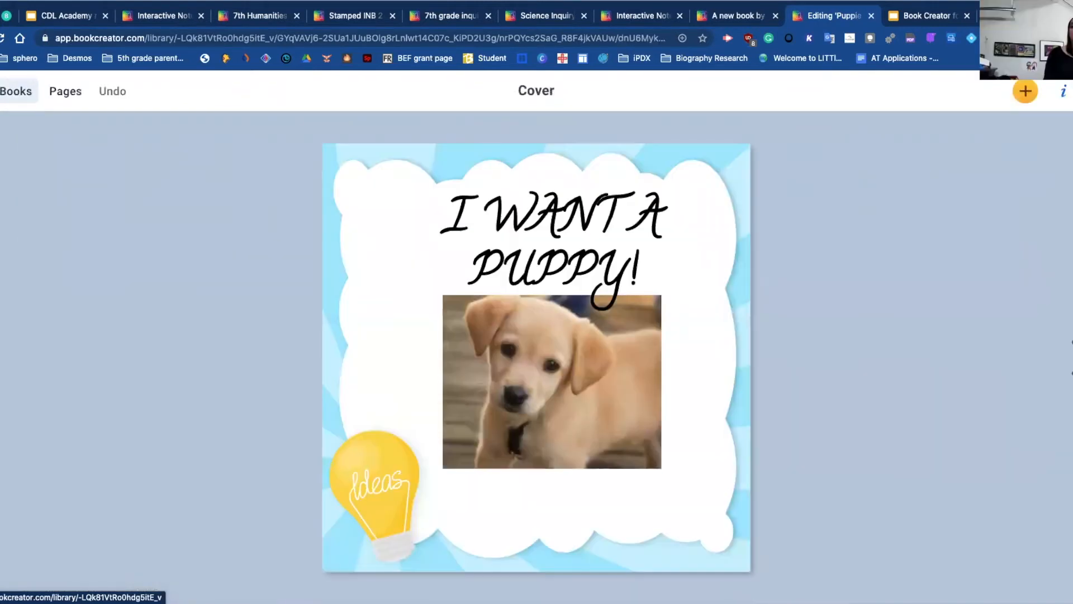
left_click(71, 97)
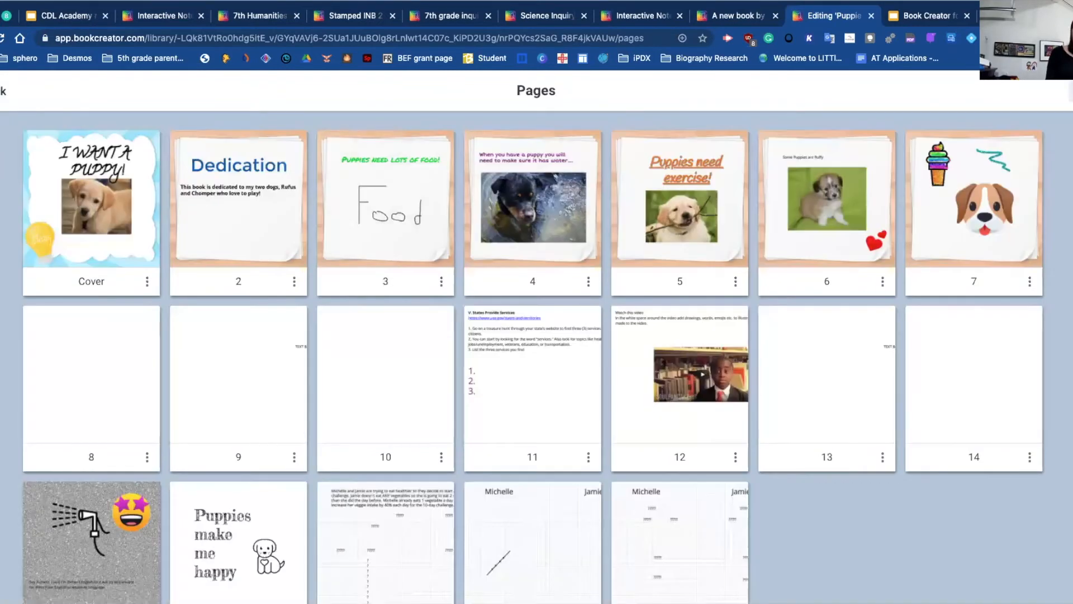
left_click(1072, 91)
left_click(373, 545)
left_click(531, 545)
left_click(654, 544)
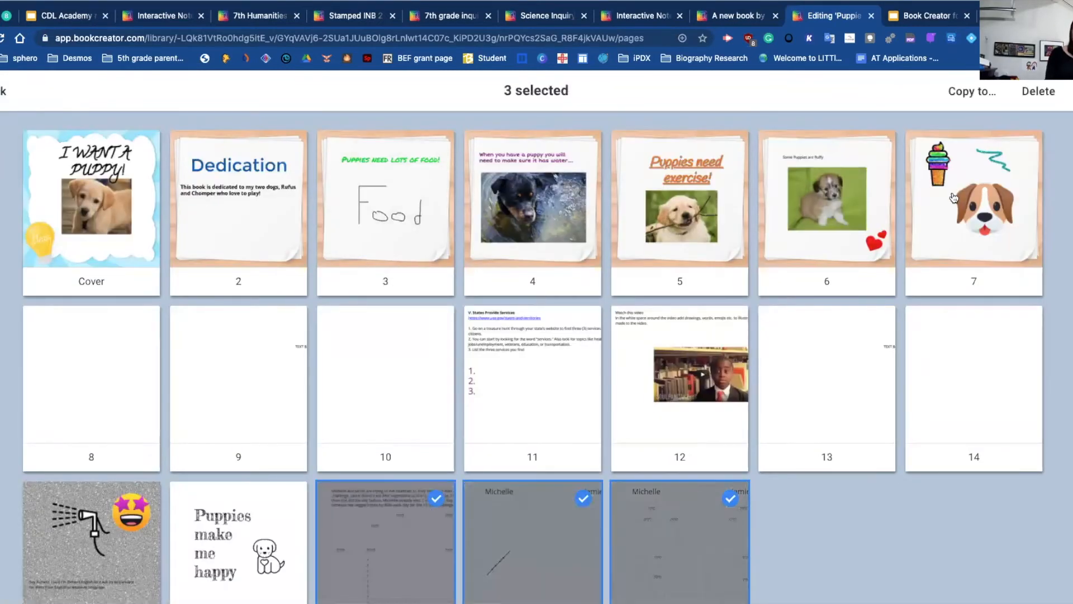
- Mark all books in the family library as copy destinations for the selected pages
left_click(973, 92)
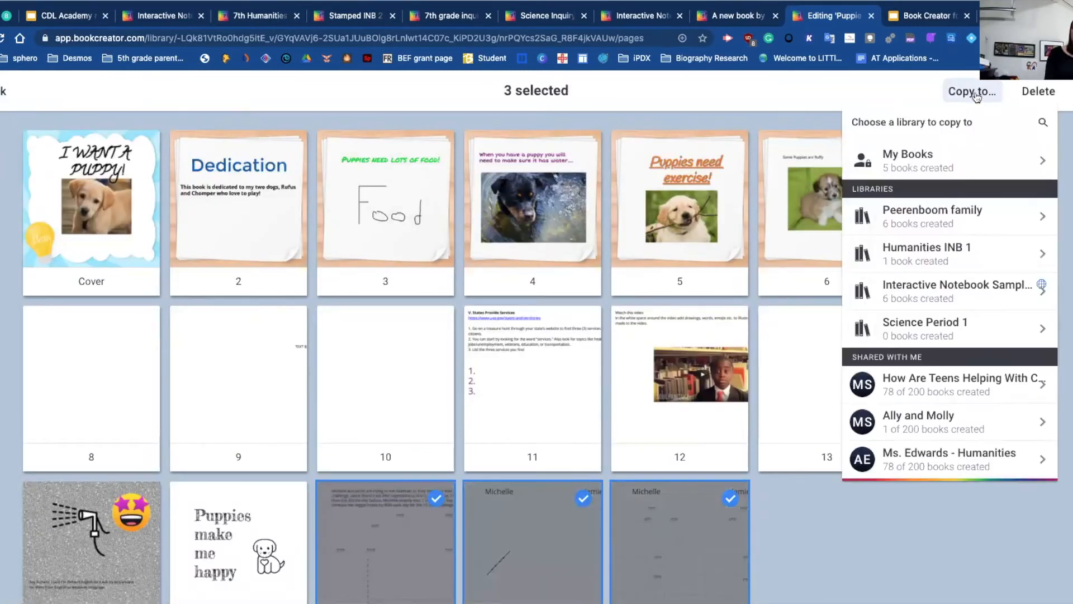
left_click(1008, 231)
left_click(1035, 386)
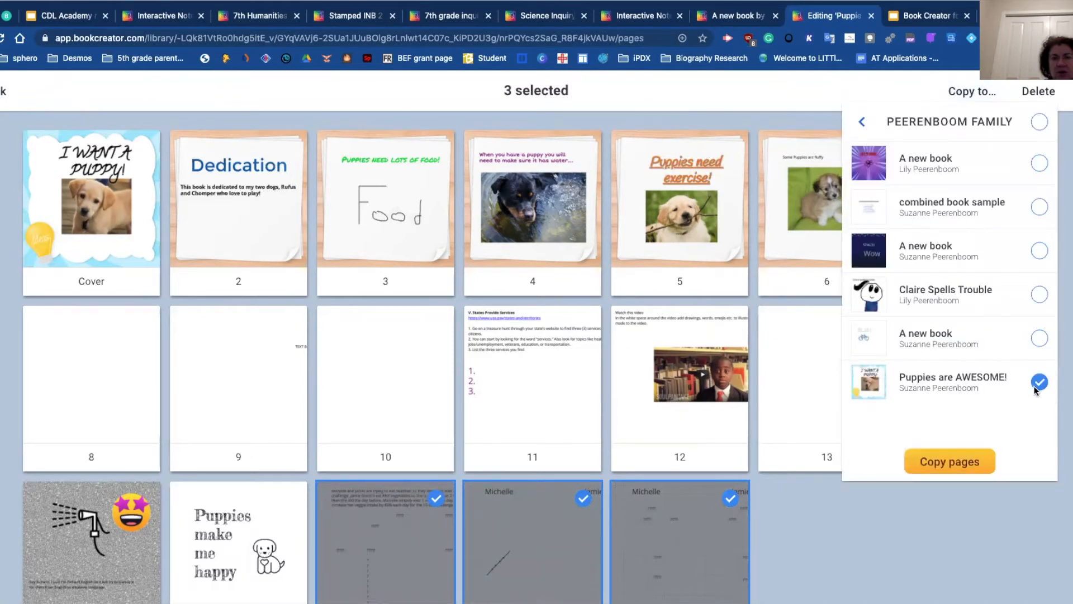
left_click(1036, 385)
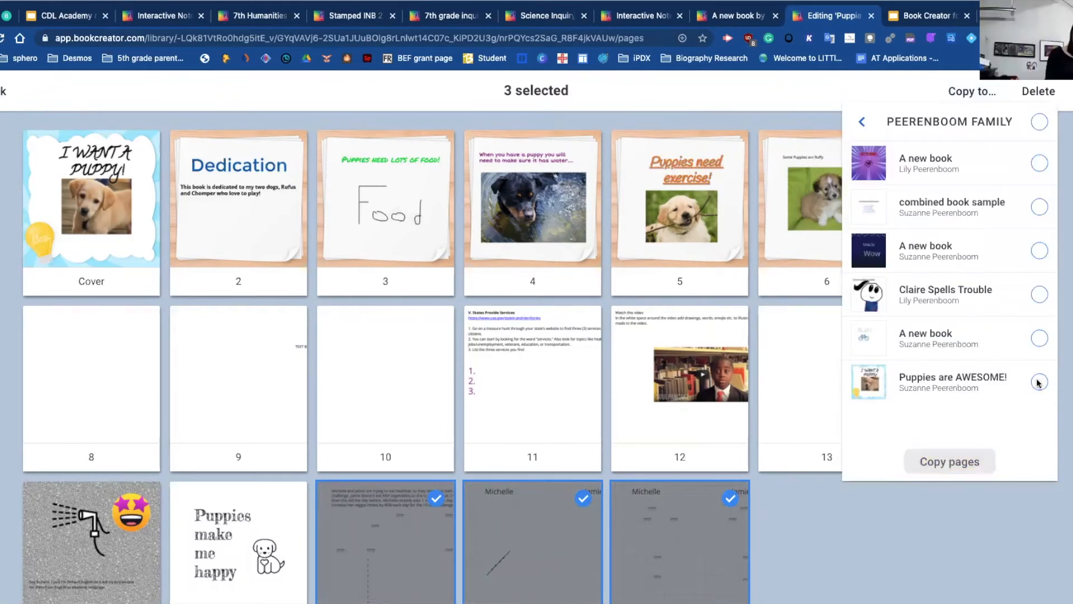
left_click(1041, 122)
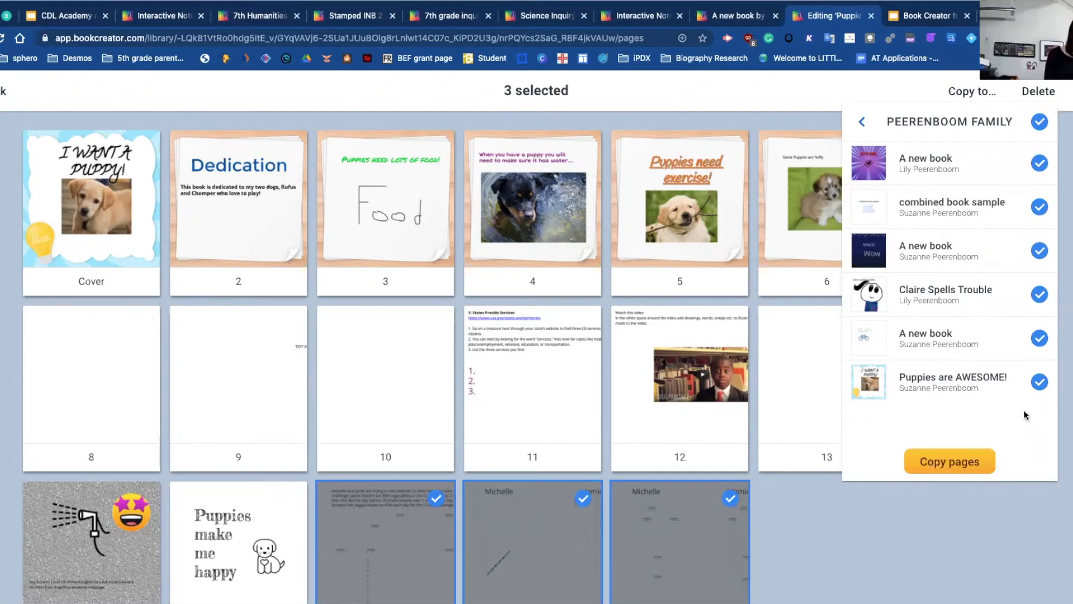
- Leave the page overview without copying and browse back to the space book in the family library
left_click(5, 91)
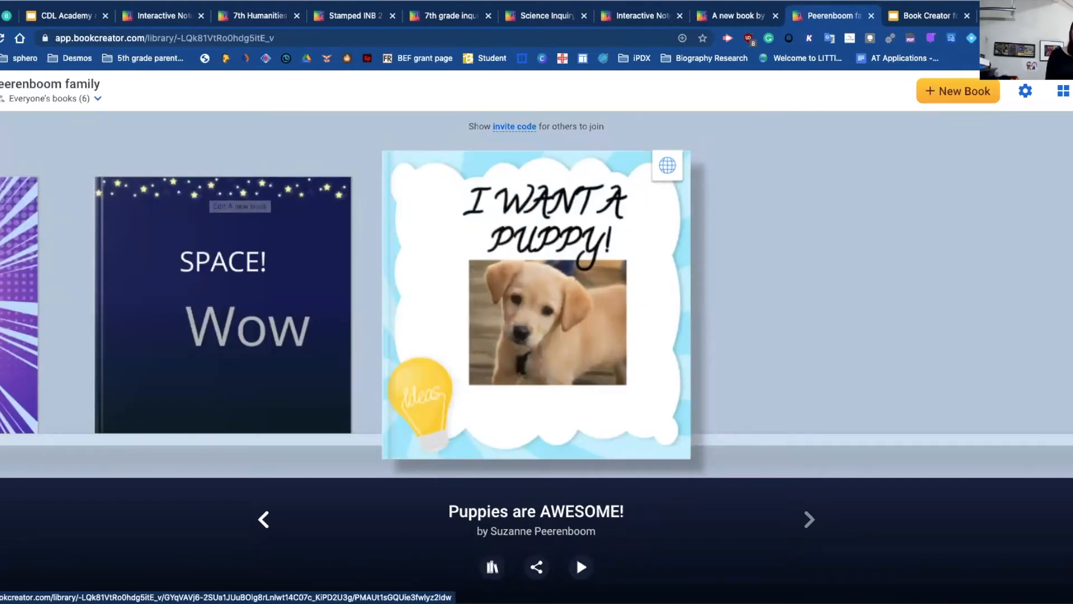
left_click(266, 525)
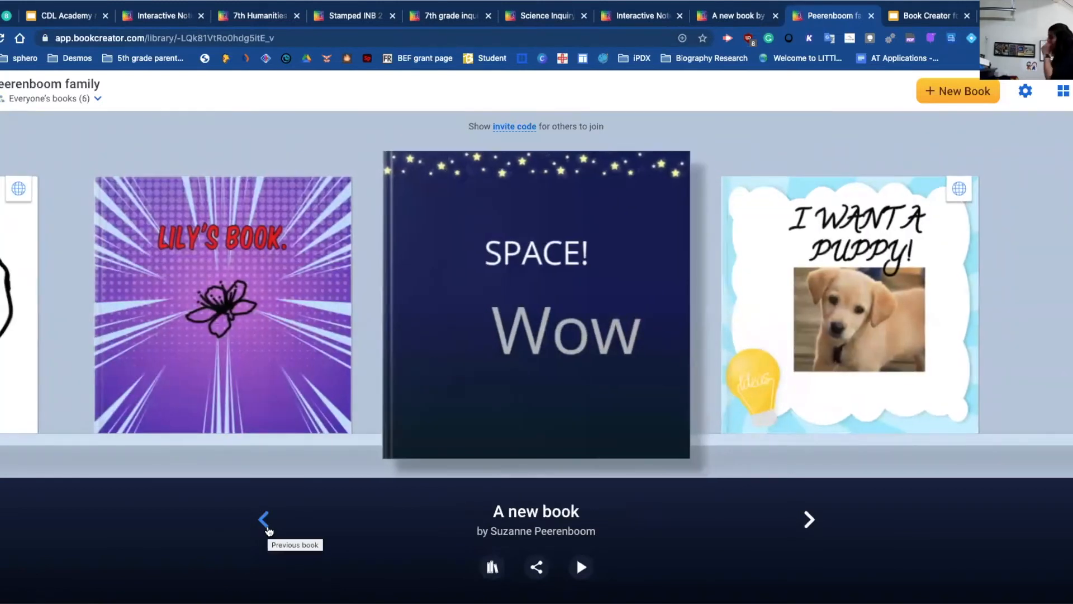
left_click(264, 520)
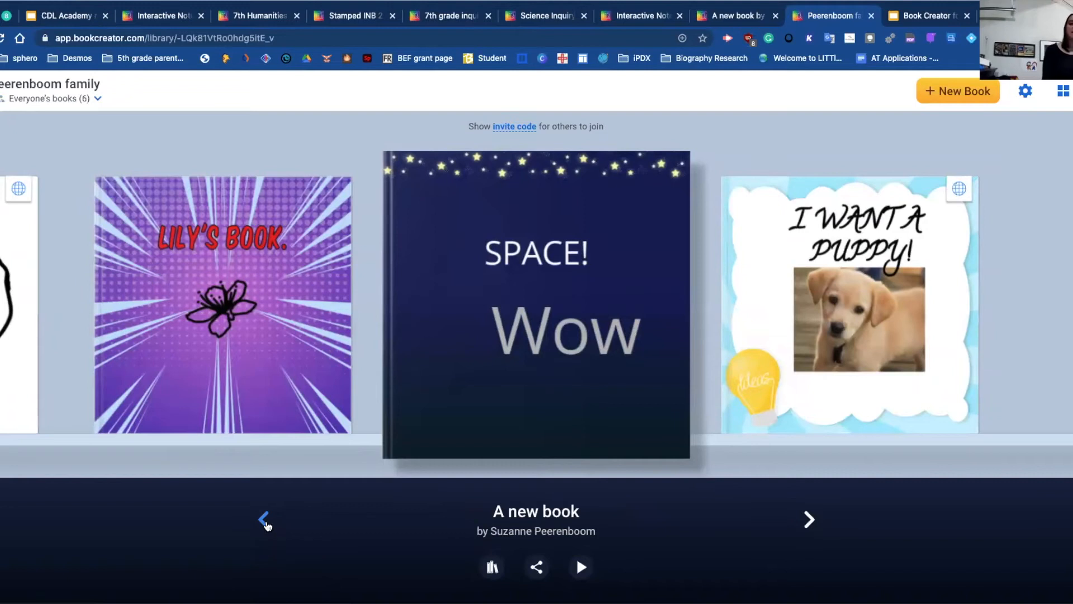
- Browse back to the BLAH book with the bicycle cover in the family library and show its book options
left_click(263, 520)
left_click(264, 520)
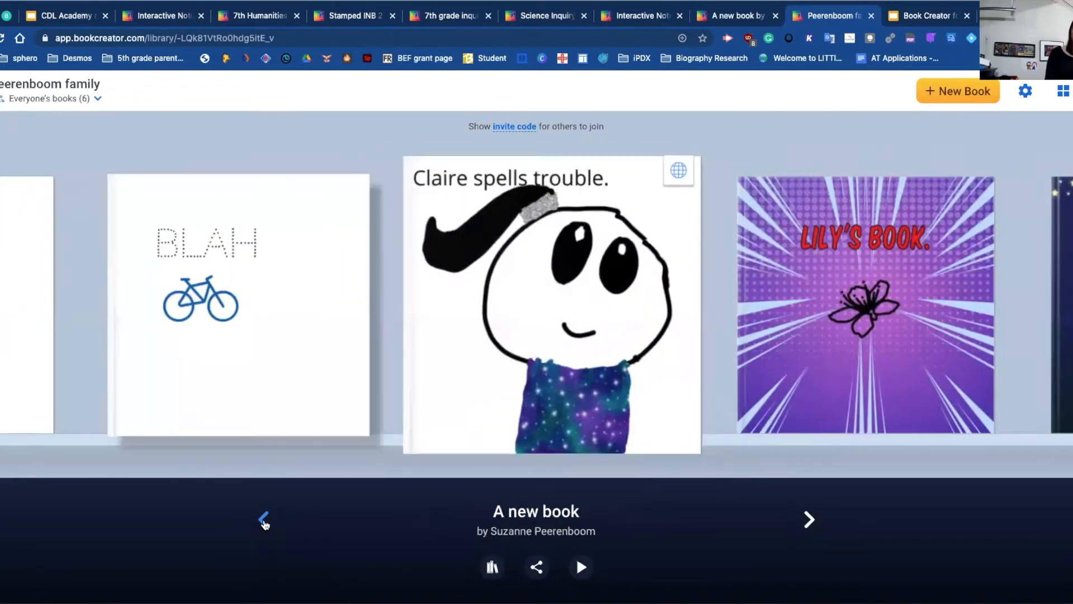
mouse_move(604, 215)
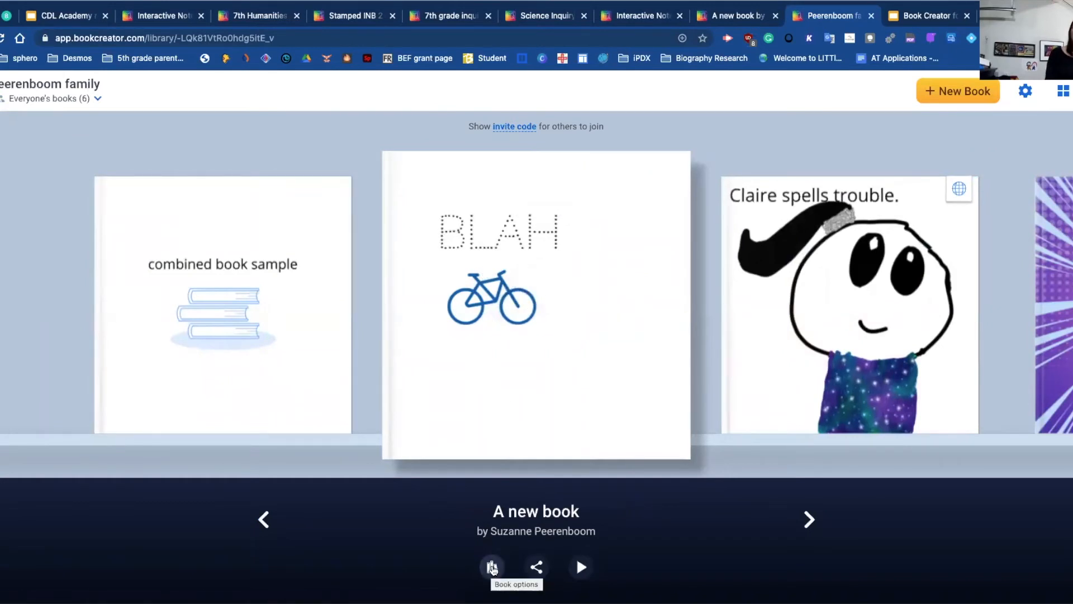
left_click(492, 568)
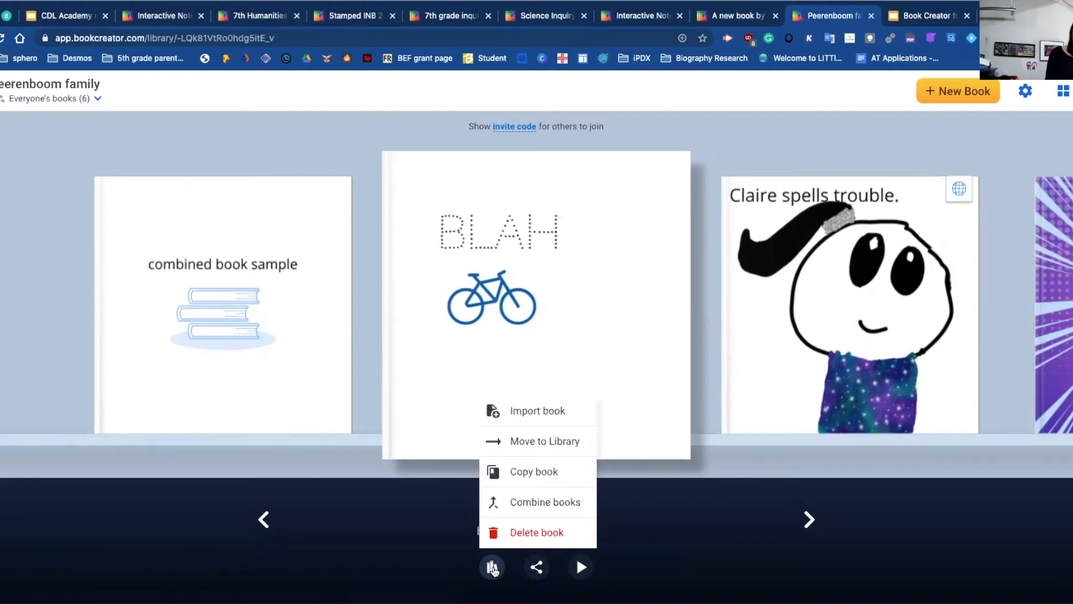
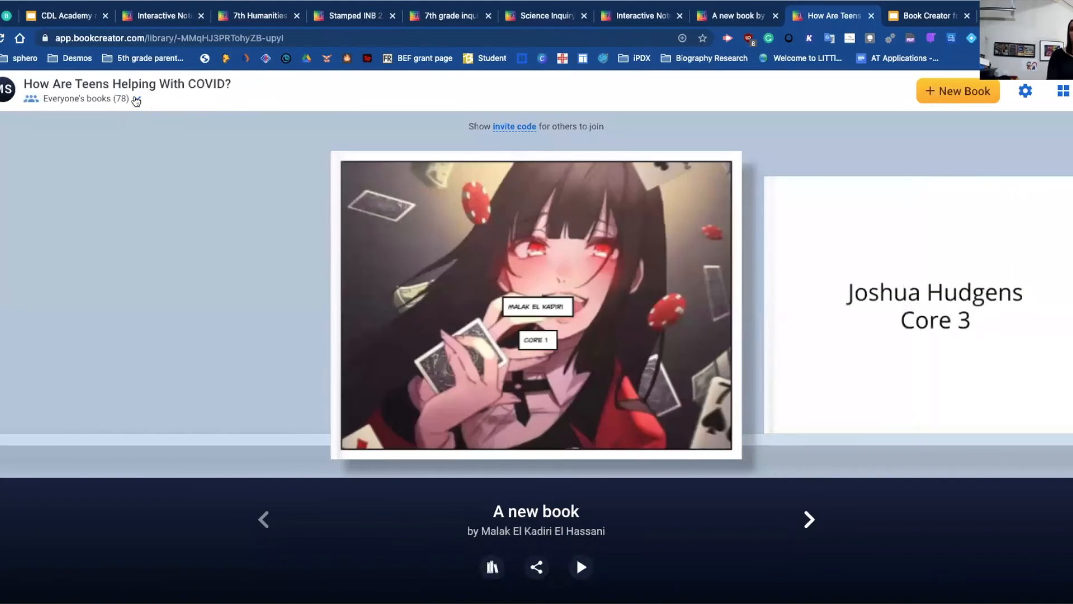
- Filter the "How Are Teens Helping With COVID?" library to the library owner's books and browse to the Core 1 Example Book
left_click(136, 101)
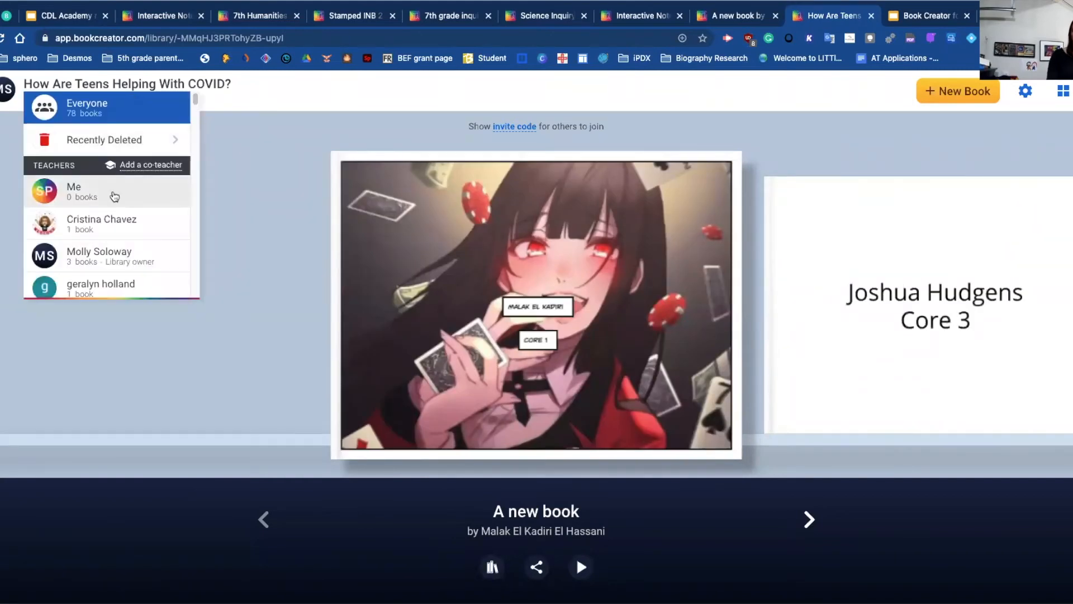
left_click(128, 249)
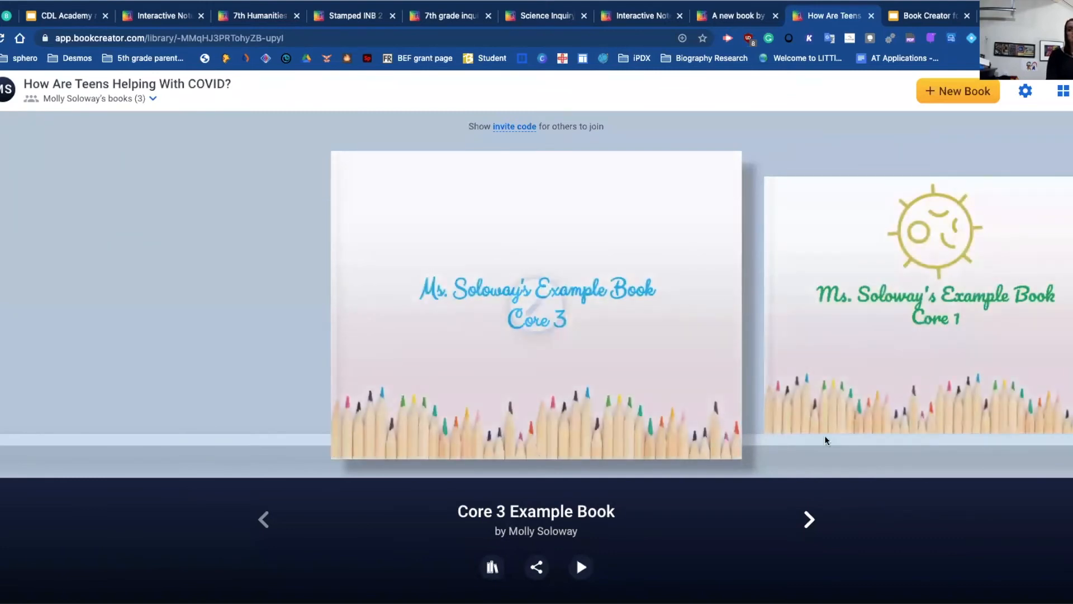
left_click(808, 520)
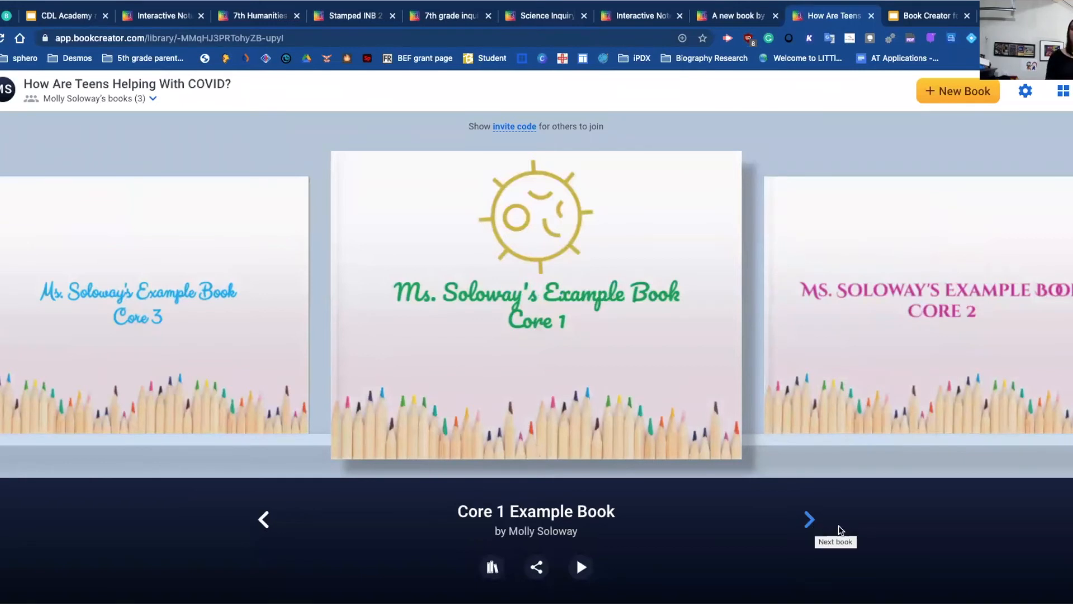
mouse_move(697, 386)
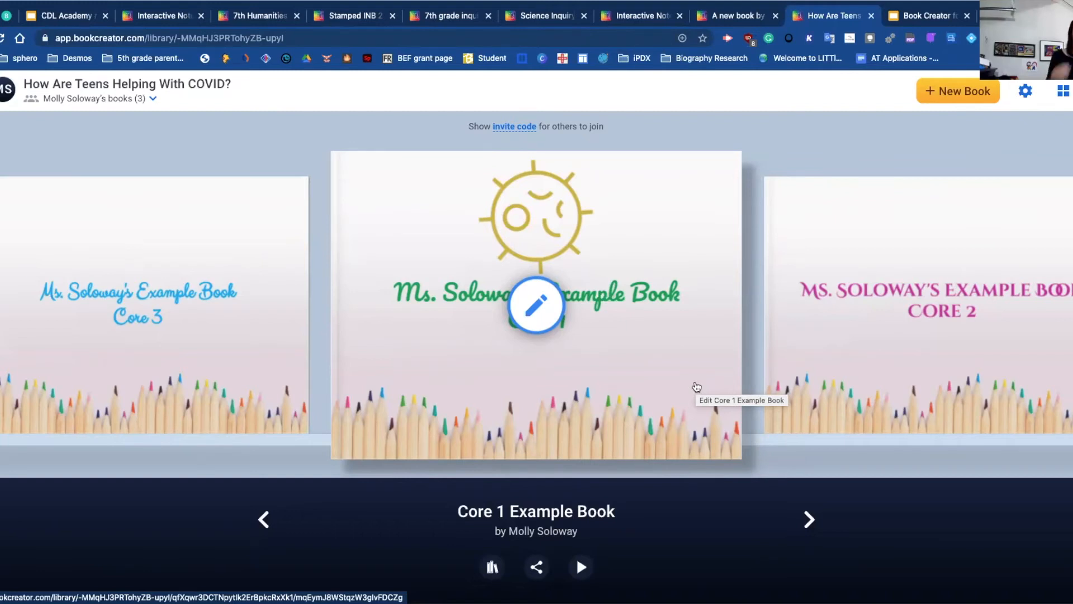
- Open the Core 1 Example Book, page through it from the cover to page 5 and return to the library
left_click(553, 320)
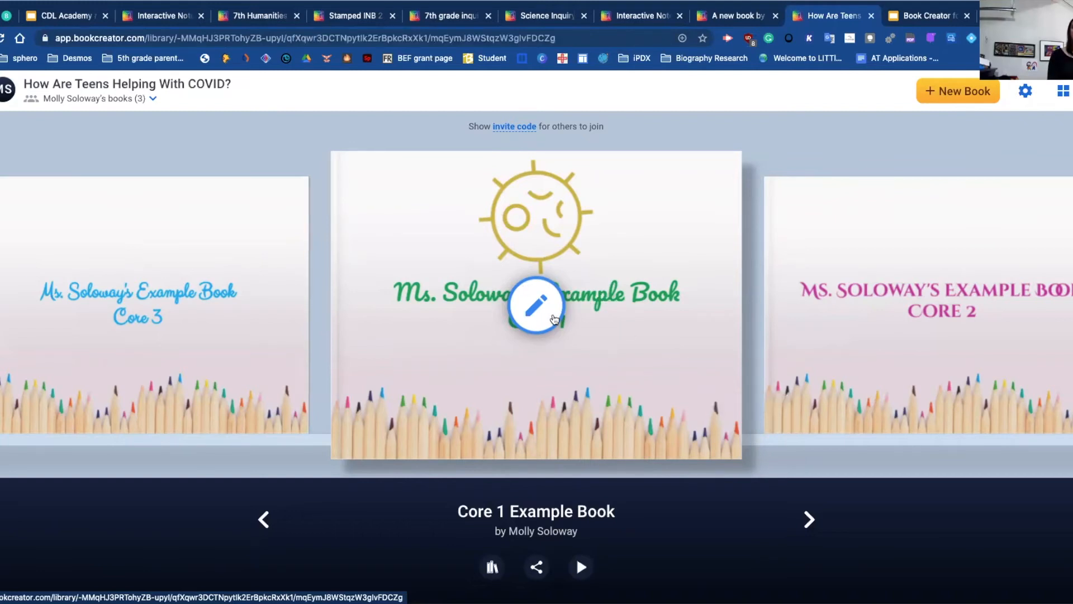
left_click(554, 317)
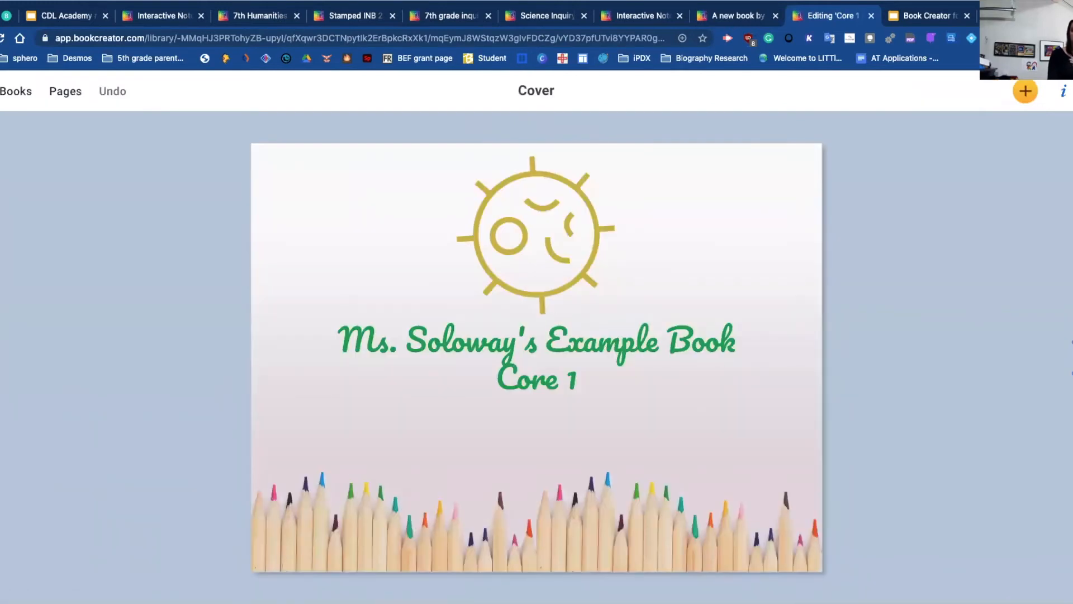
left_click(1072, 358)
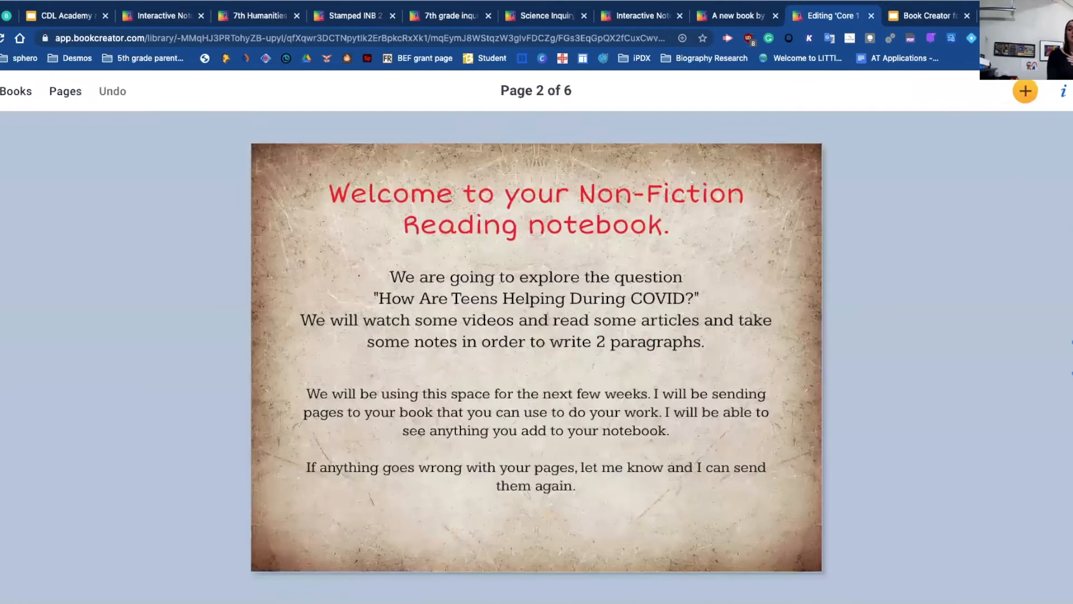
left_click(1071, 358)
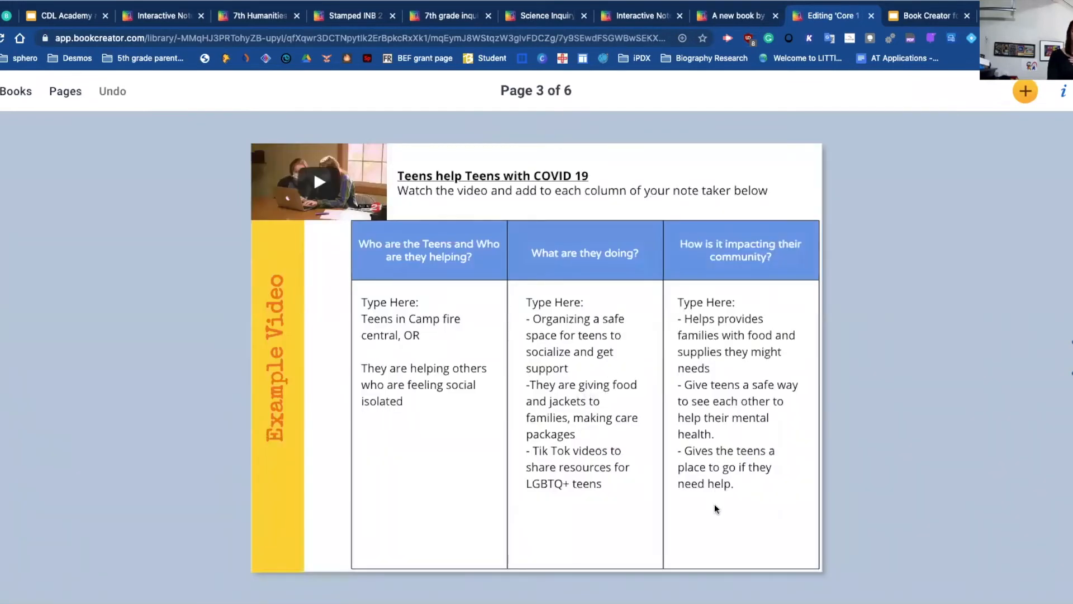
left_click(1071, 358)
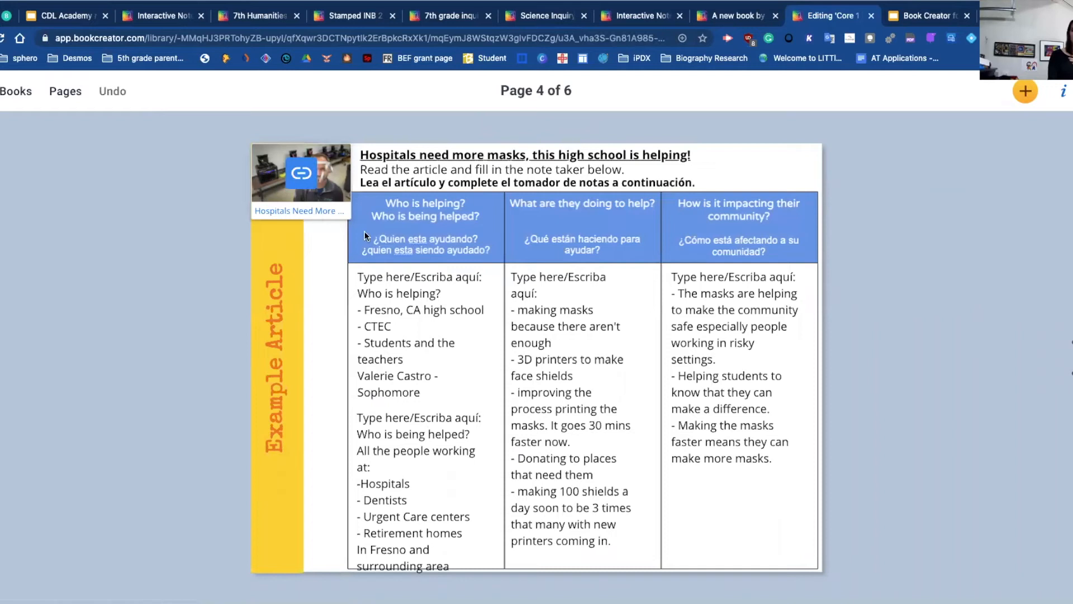
left_click(1071, 363)
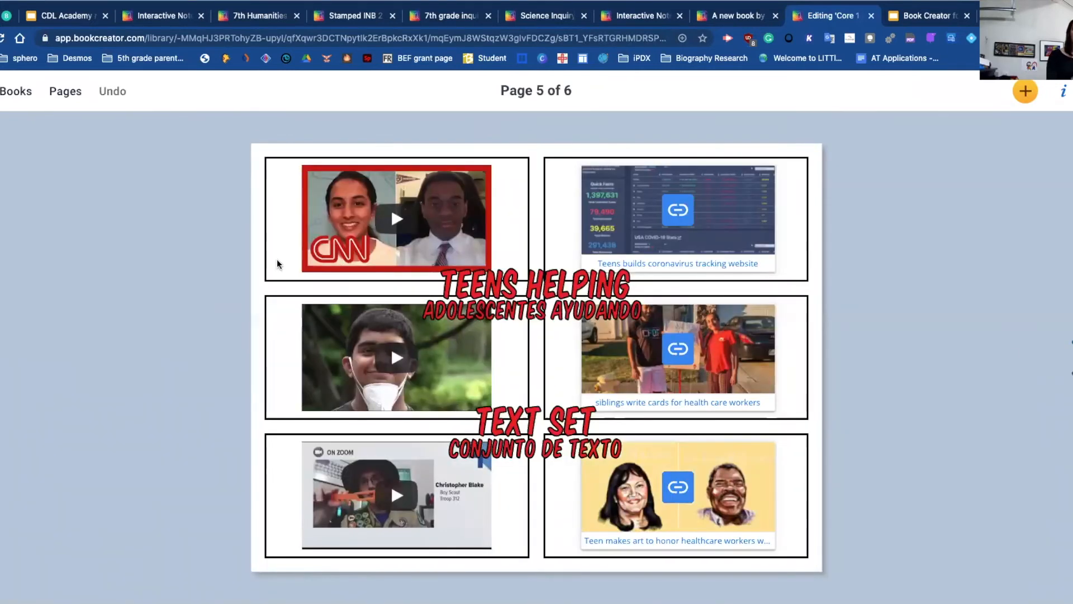
left_click(8, 93)
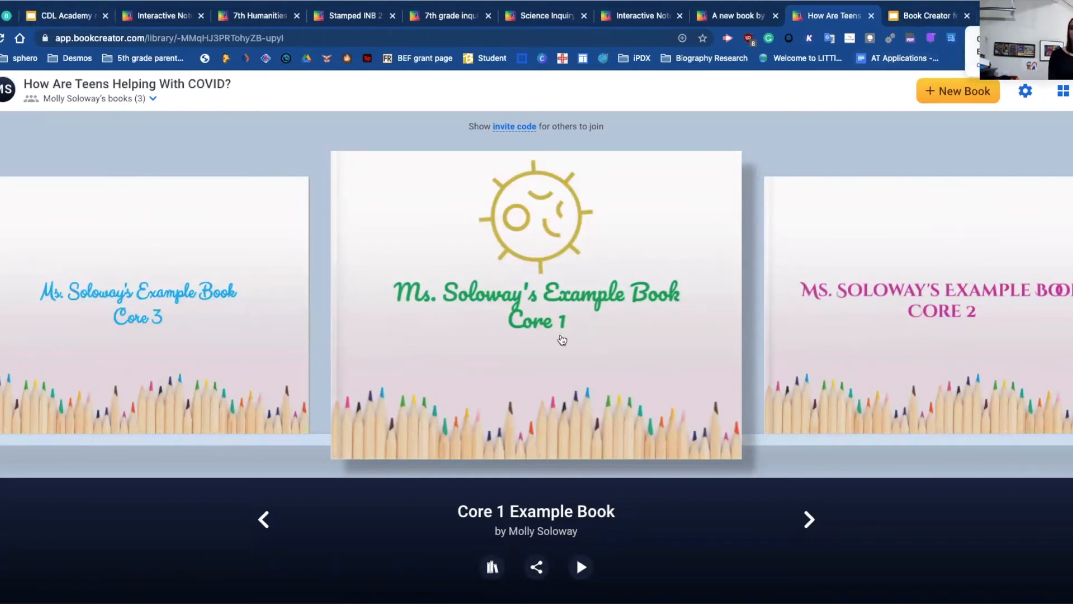
- Examine the management options for the first student author in the library's member list, then close them without changing anything
mouse_move(546, 368)
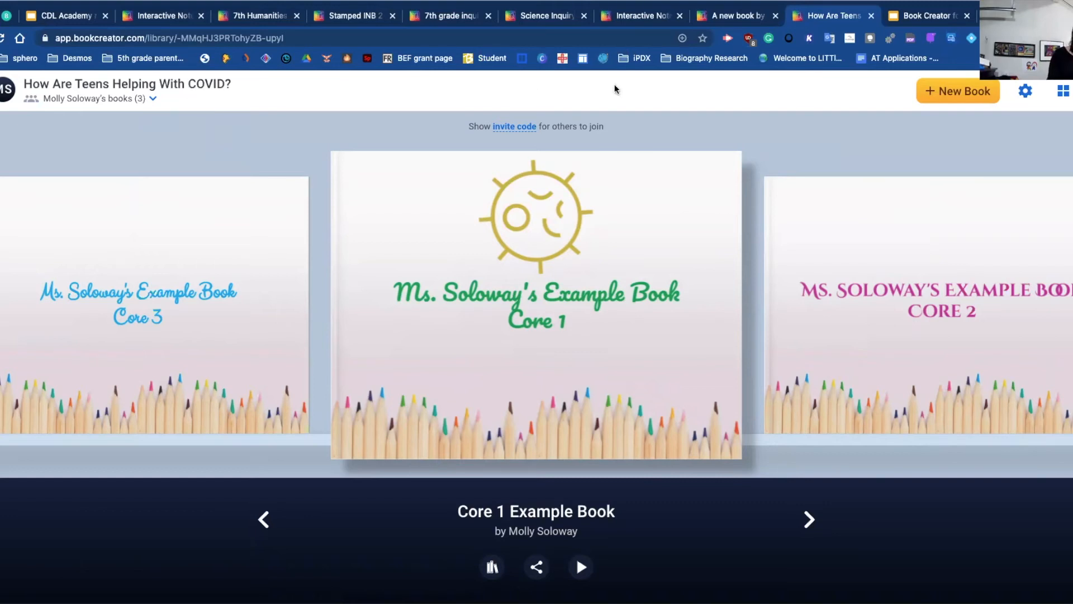
left_click(153, 100)
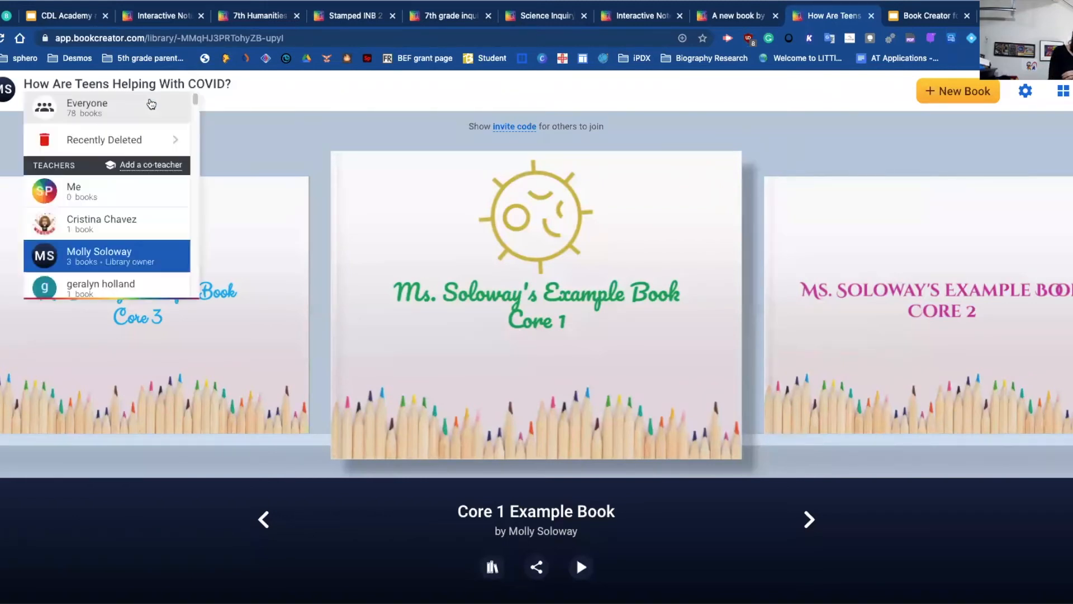
scroll(119, 218, "down", 3)
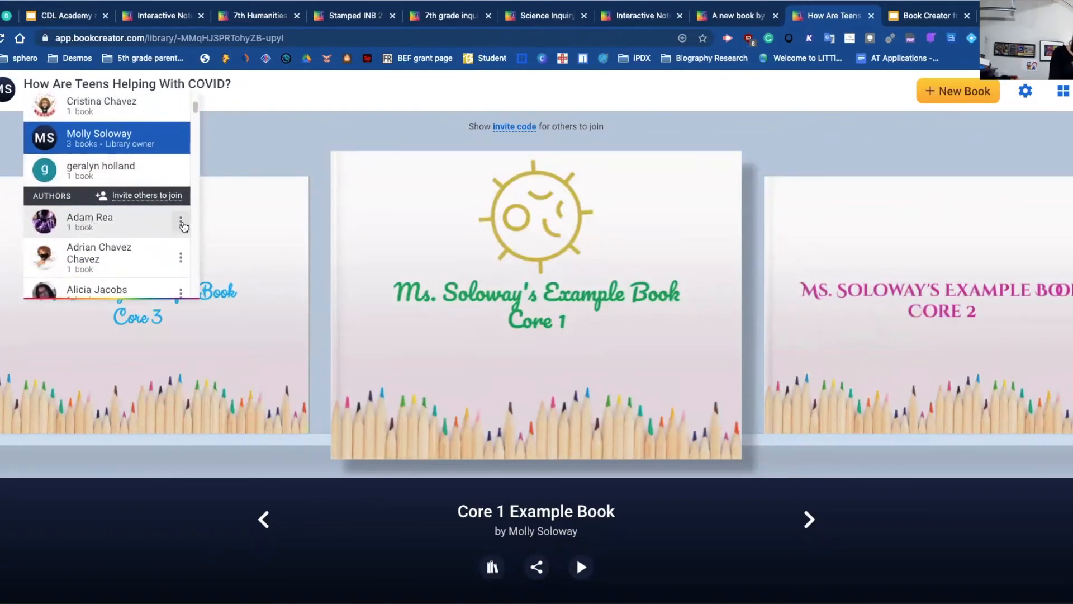
left_click(180, 224)
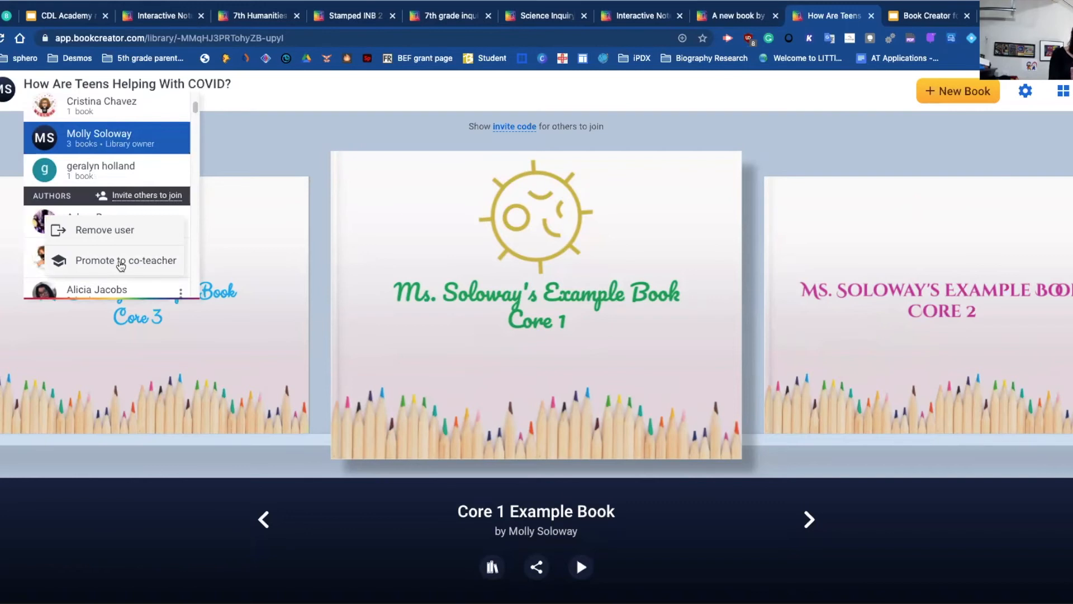
left_click(235, 146)
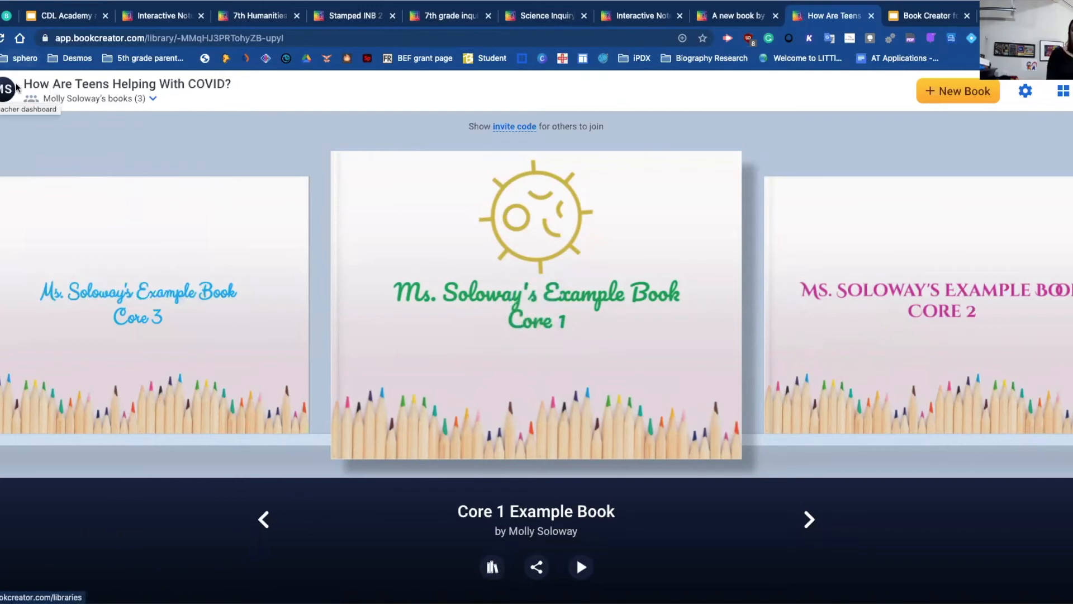
- Show everyone's books in the "How Are Teens Helping With COVID?" library as a thumbnail grid
left_click(154, 101)
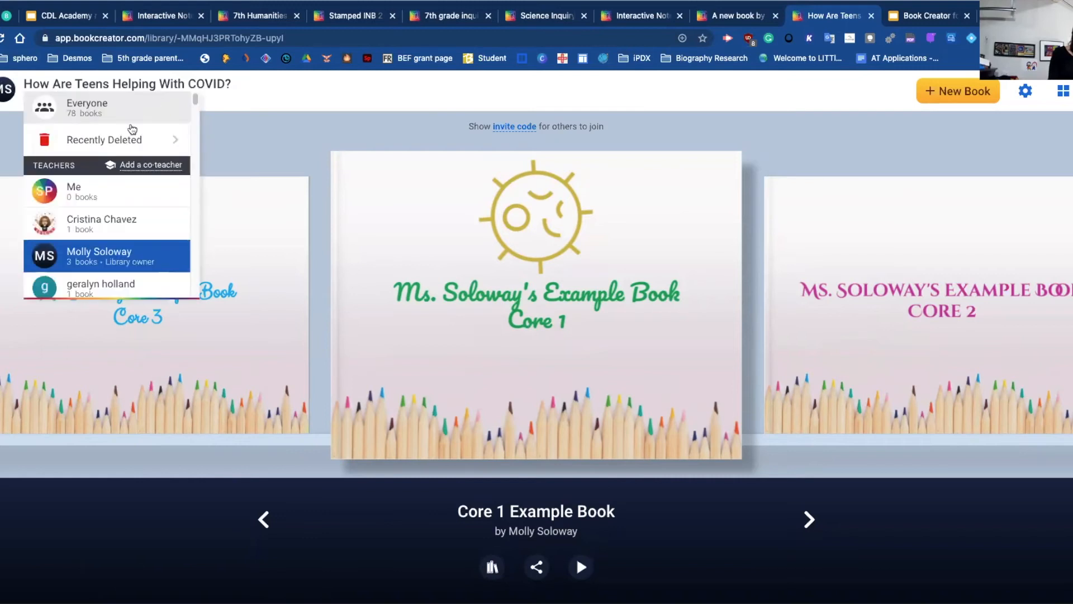
left_click(95, 106)
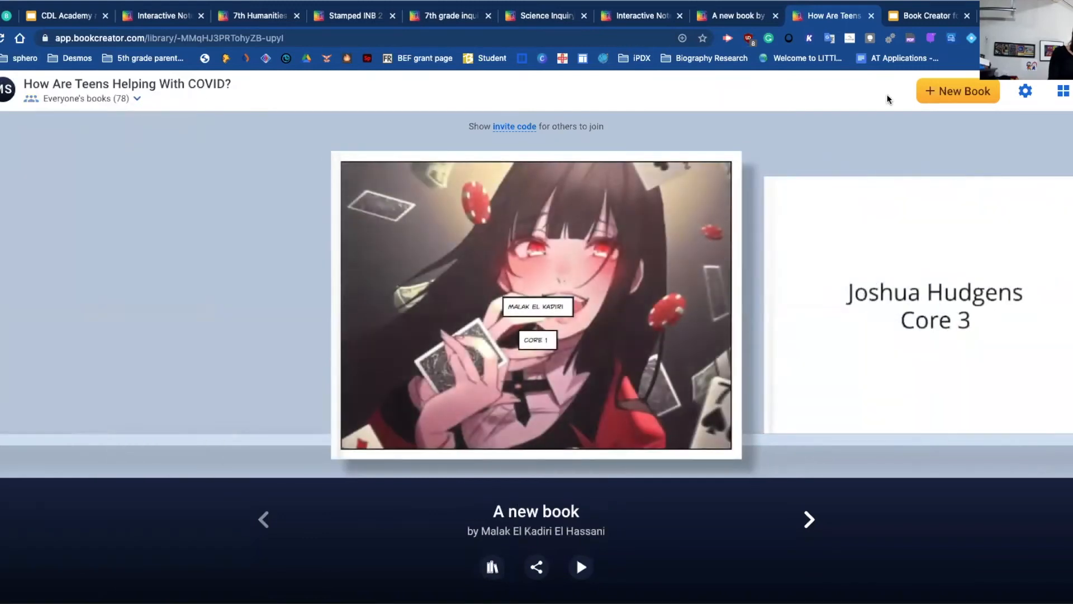
left_click(1064, 93)
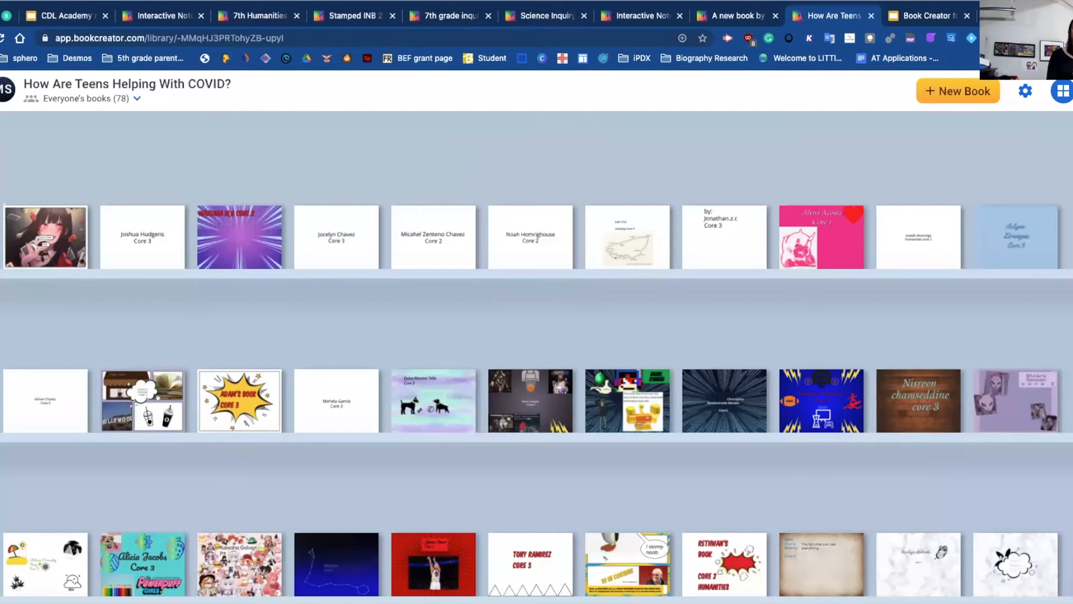
- Open the interactive notebook samples library from the teacher dashboard and show the sharing options of the 7th grade Inquiry Notebook
left_click(1063, 91)
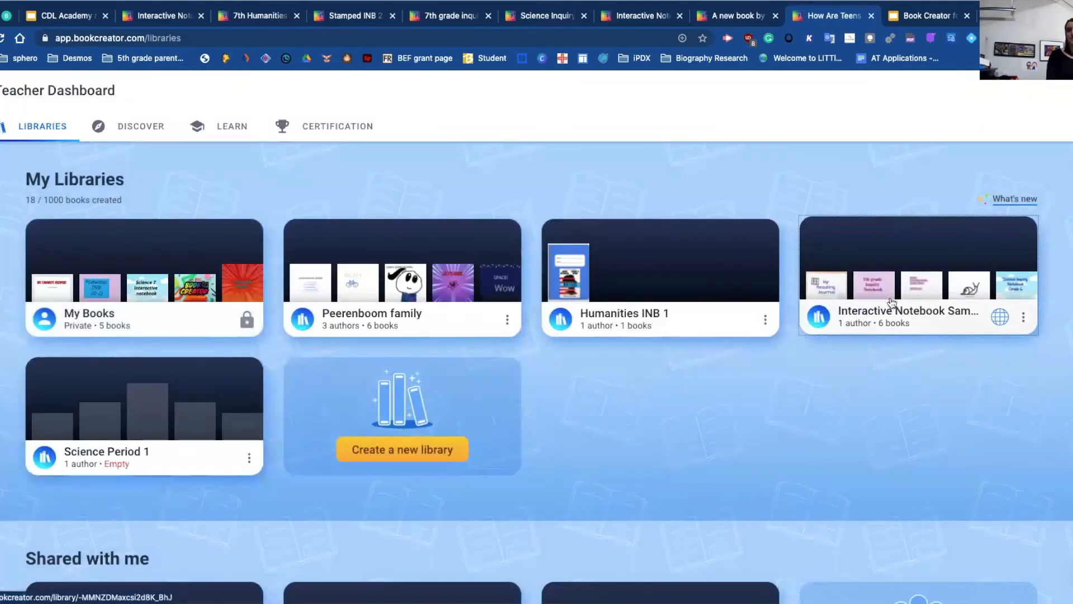
left_click(292, 332)
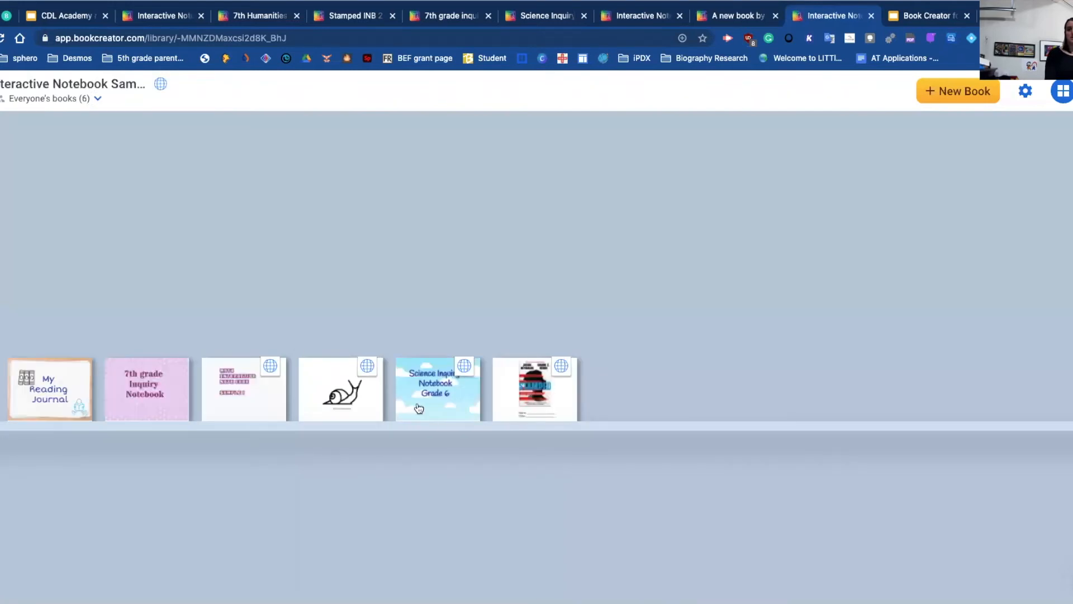
left_click(149, 396)
left_click(537, 567)
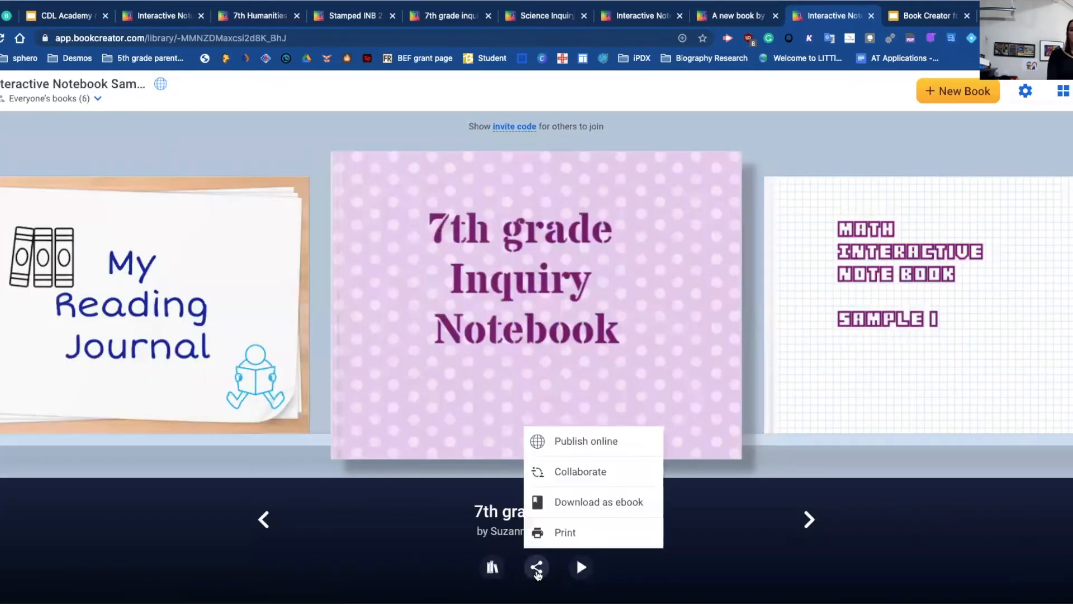